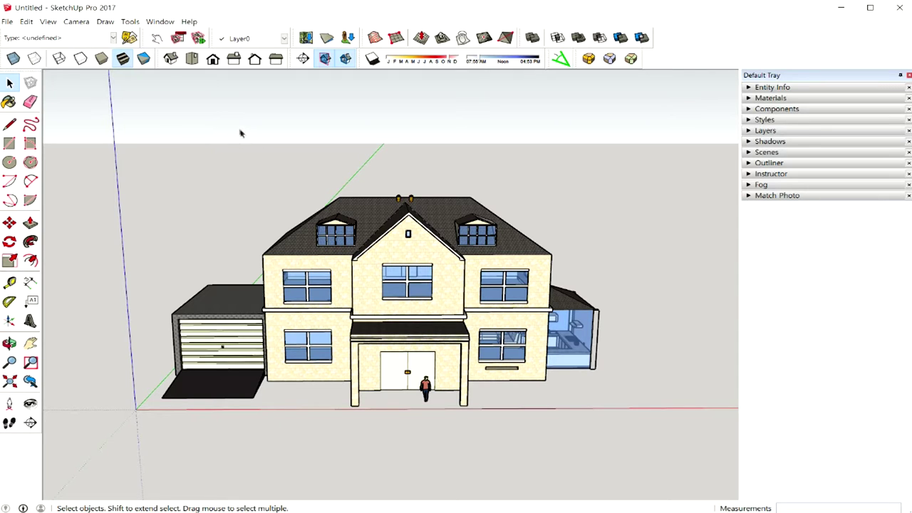
Open the View menu's Animation submenu to show its scene and Settings commands.
{"action": "left_click", "coordinate": [48, 21]}
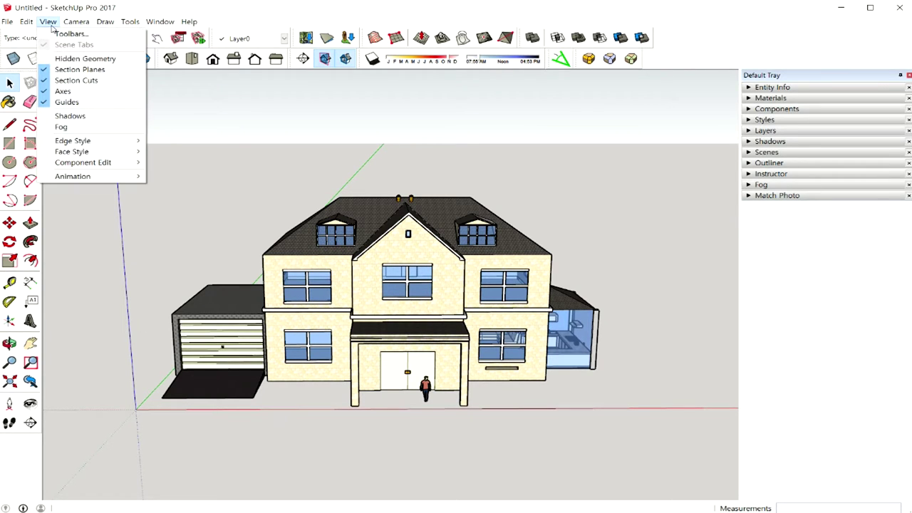
{"action": "mouse_move", "coordinate": [73, 176]}
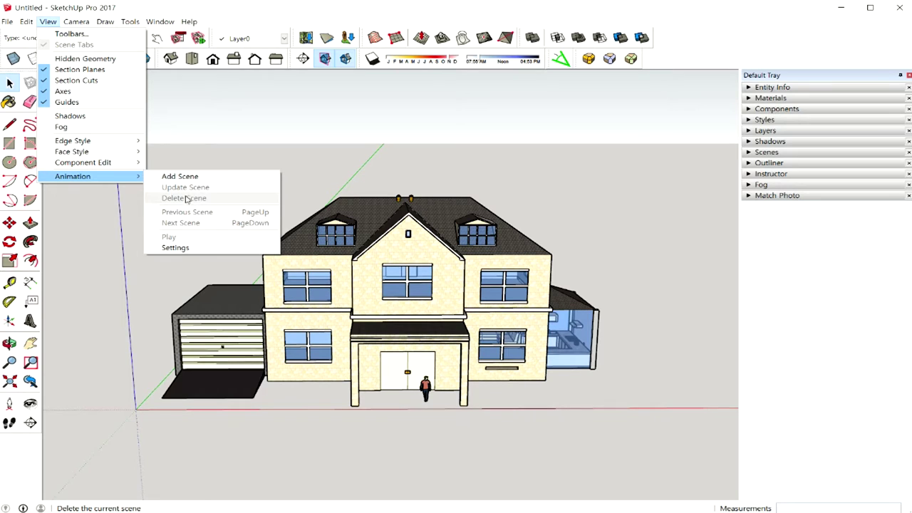
Review Model Info's Animation page (2-second transitions enabled, 1-second scene delay), then close it.
{"action": "left_click", "coordinate": [200, 249]}
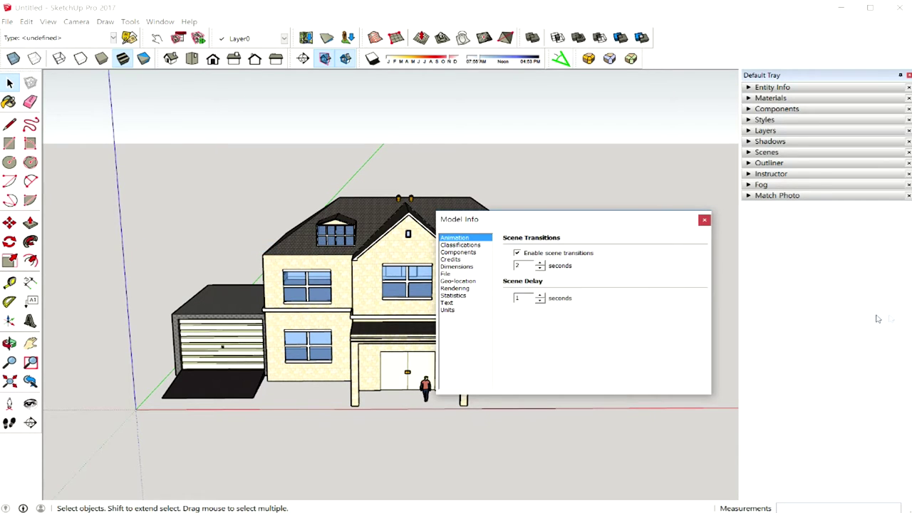
{"action": "left_click", "coordinate": [544, 224]}
{"action": "left_click", "coordinate": [705, 222]}
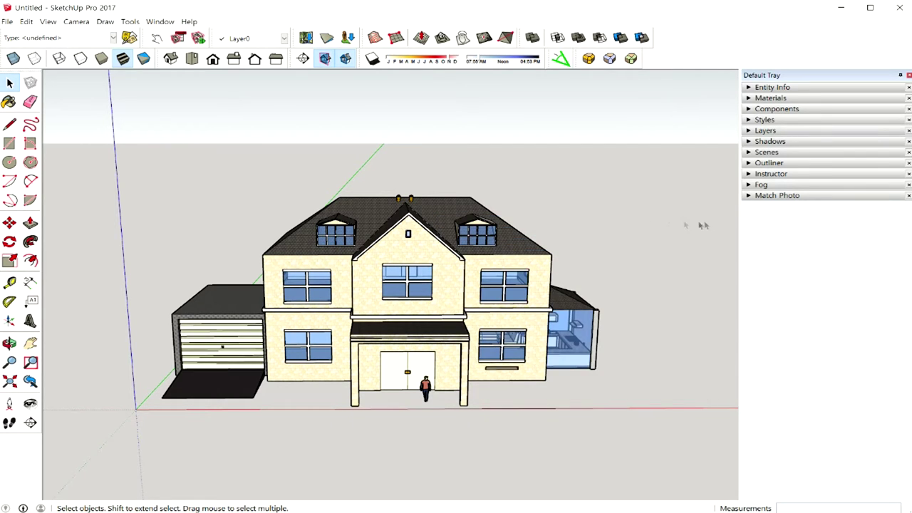
Add Scene 1 and Scene 2 of the front view, then return to Scene 1 and orbit front-left.
{"action": "left_click", "coordinate": [48, 22]}
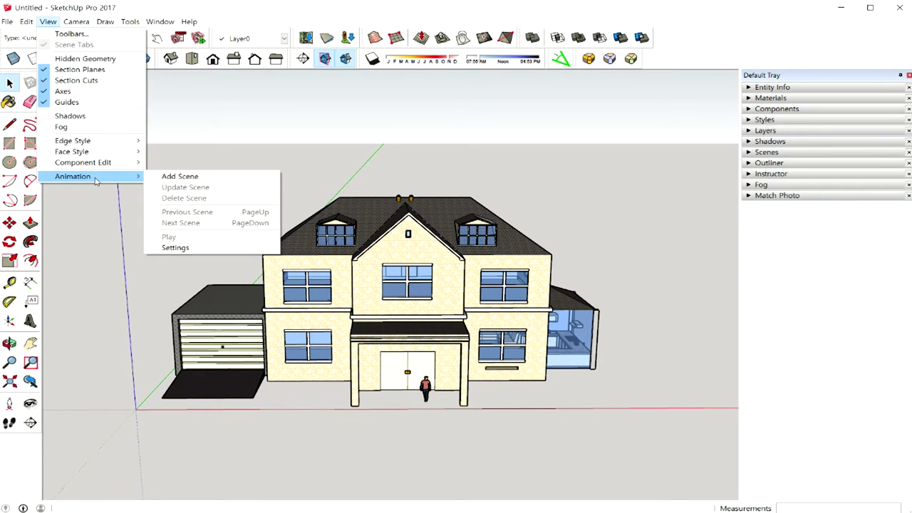
{"action": "mouse_move", "coordinate": [73, 176]}
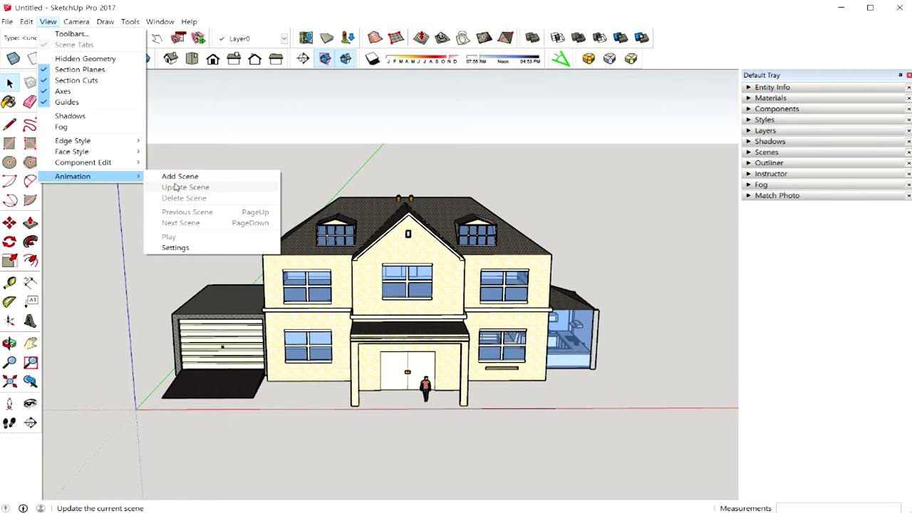
{"action": "left_click", "coordinate": [192, 178]}
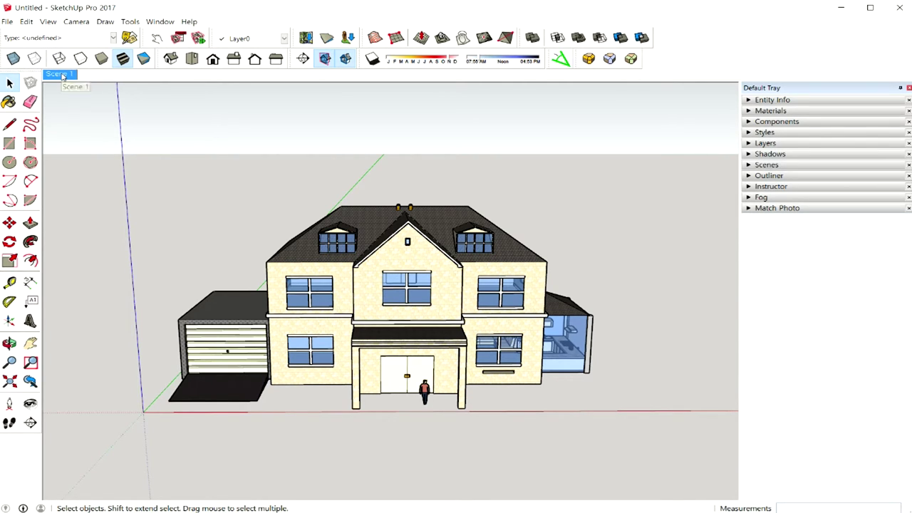
{"action": "right_click", "coordinate": [62, 76]}
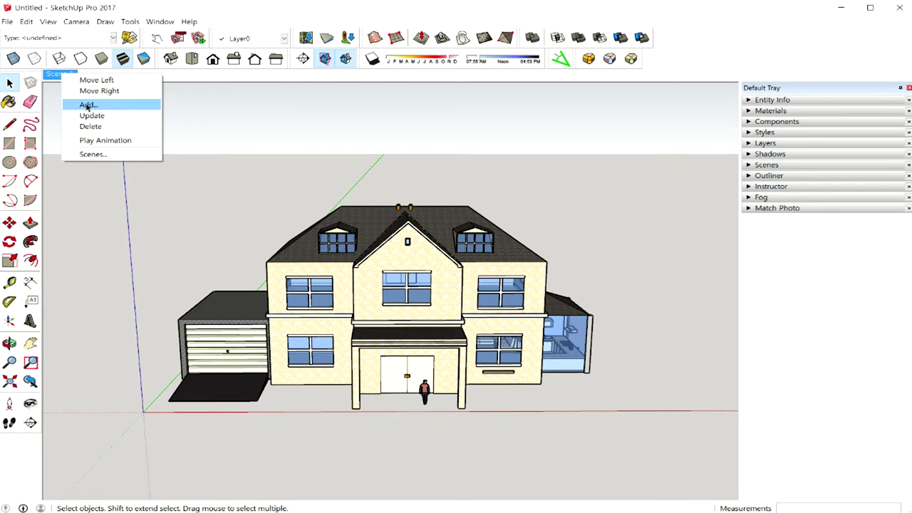
{"action": "left_click", "coordinate": [87, 106]}
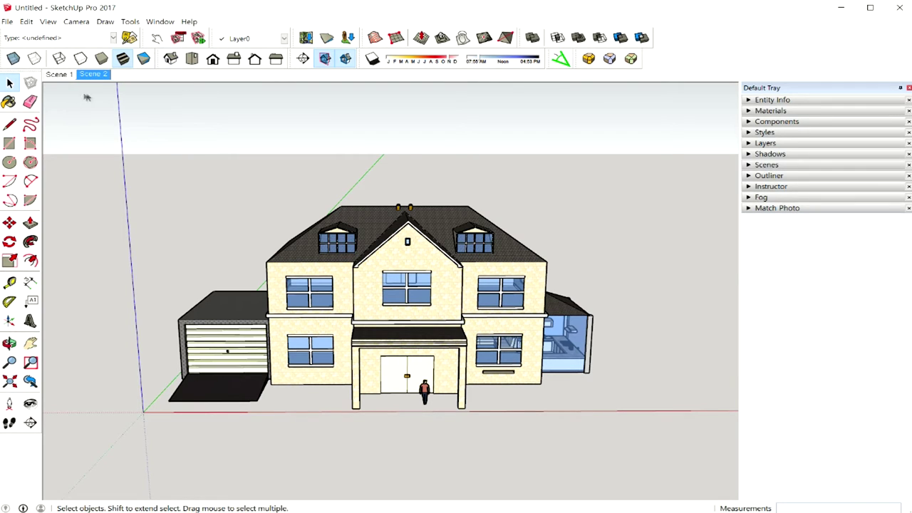
{"action": "left_click", "coordinate": [57, 74]}
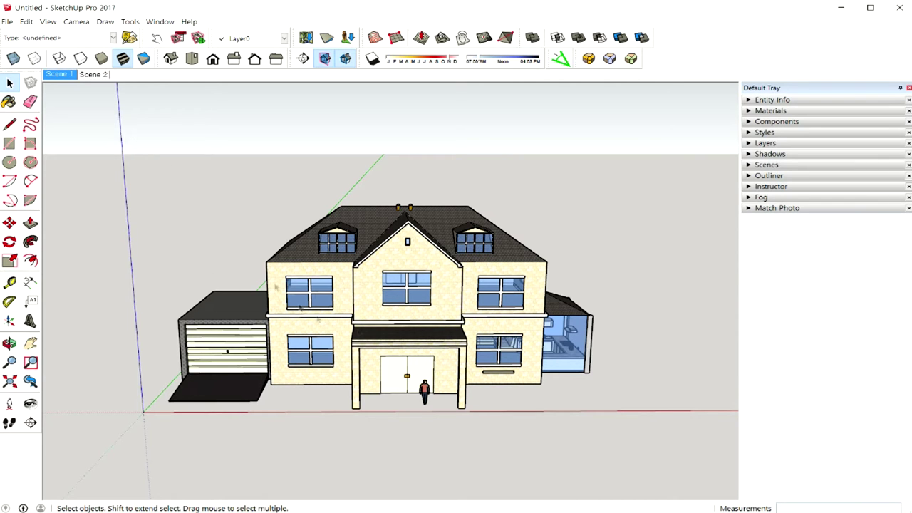
{"action": "middle_click_drag", "start_coordinate": [287, 263], "coordinate": [372, 303]}
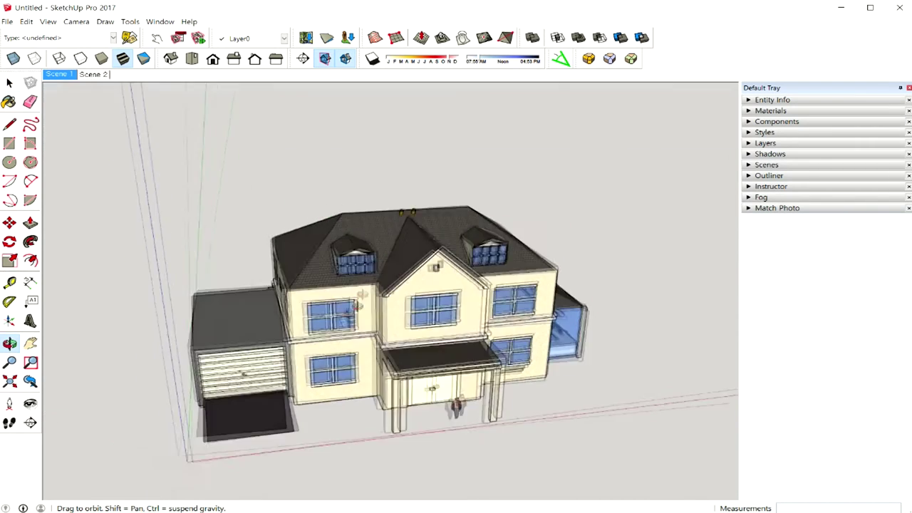
{"action": "left_click", "coordinate": [373, 302]}
{"action": "left_click", "coordinate": [510, 428]}
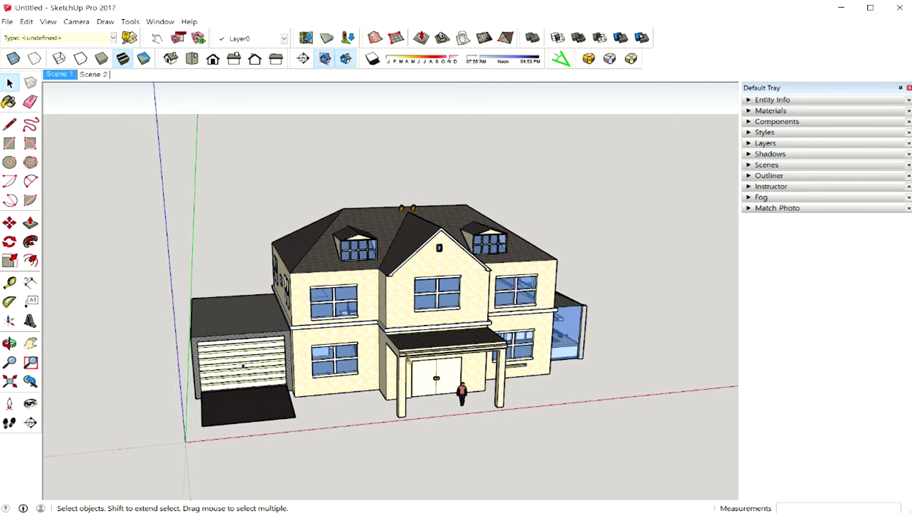
{"action": "left_click", "coordinate": [93, 75]}
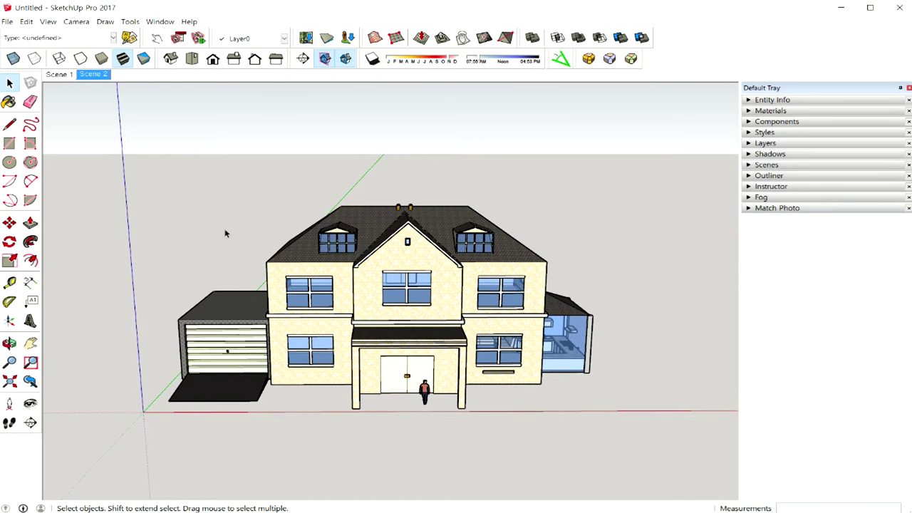
{"action": "left_click_drag", "start_coordinate": [58, 75], "coordinate": [59, 77]}
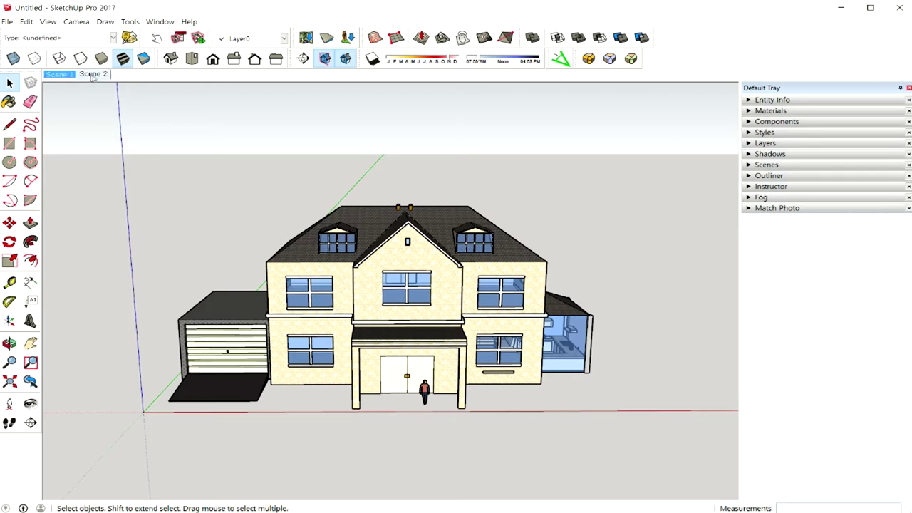
{"action": "right_click", "coordinate": [59, 77]}
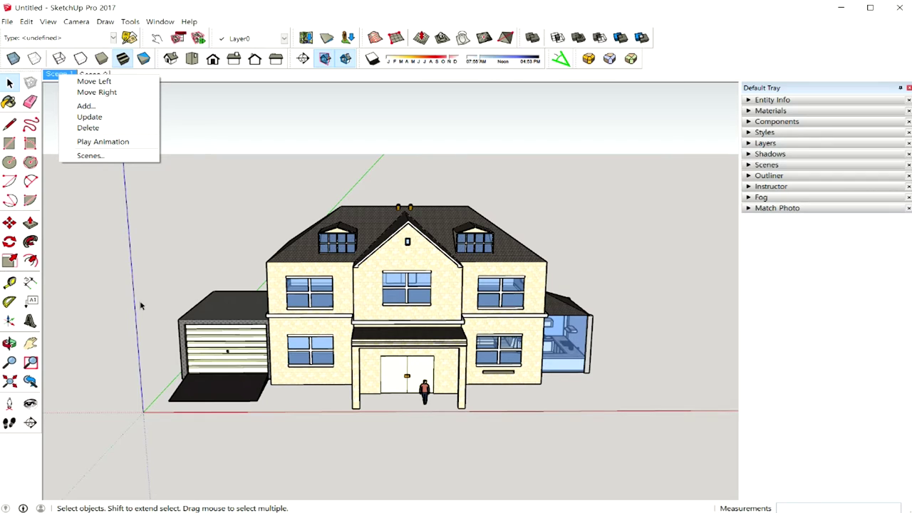
{"action": "left_click", "coordinate": [158, 415]}
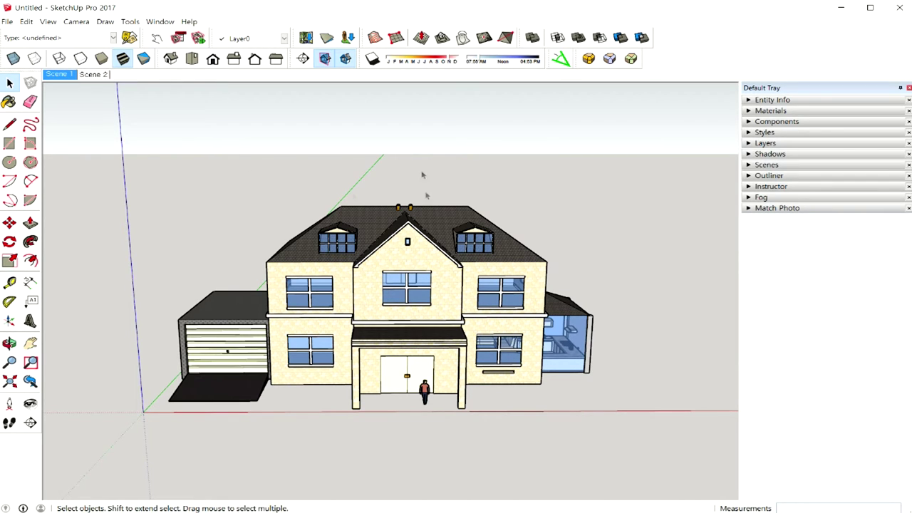
Add Scene 3 and Scene 4 from the scene tab menus, then return to Scene 1.
{"action": "right_click", "coordinate": [100, 75]}
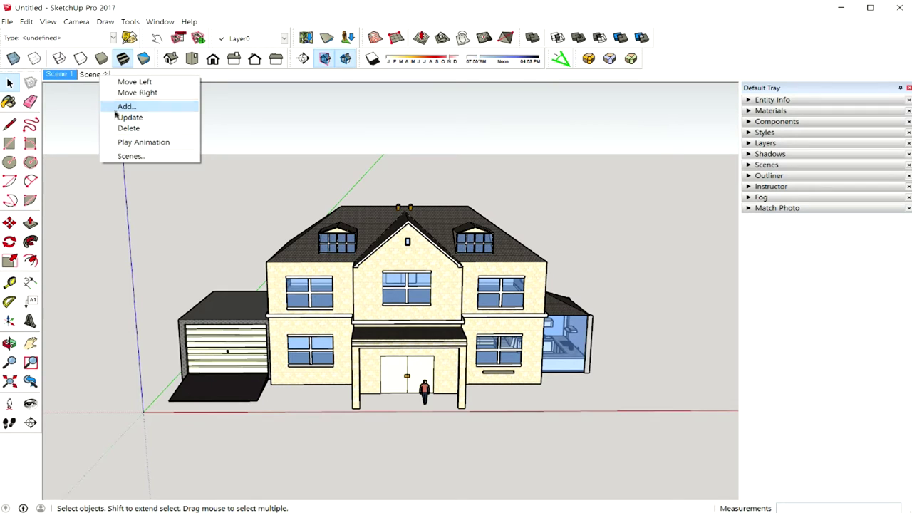
{"action": "left_click", "coordinate": [116, 109]}
{"action": "right_click", "coordinate": [132, 77]}
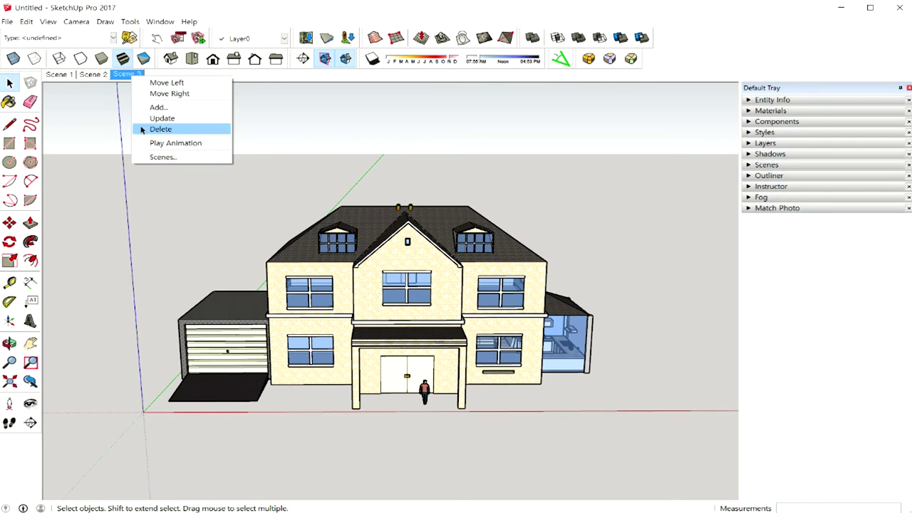
{"action": "left_click", "coordinate": [157, 108]}
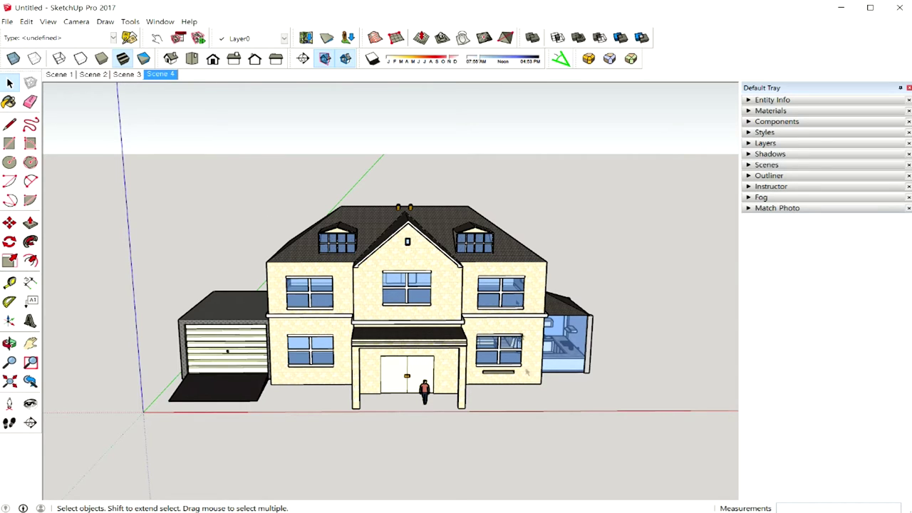
{"action": "left_click", "coordinate": [61, 77]}
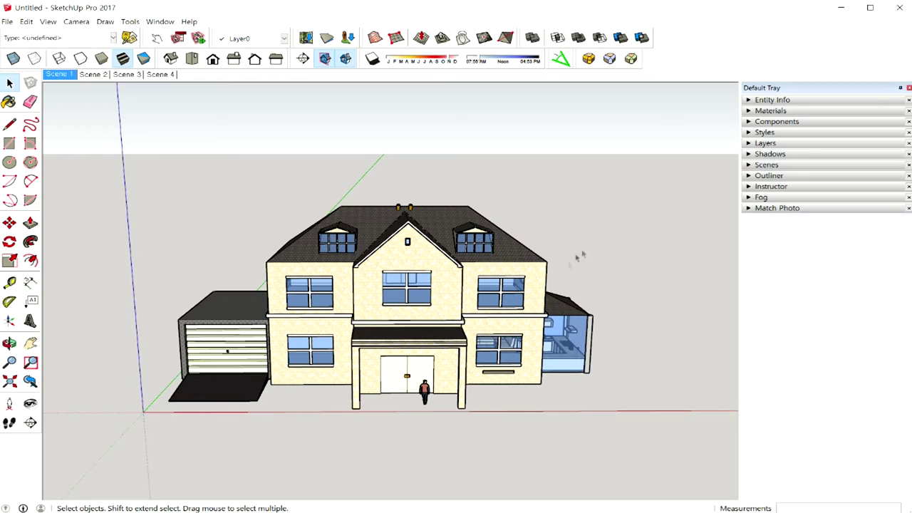
Update Scene 1 to a three-quarter side view of the house.
{"action": "mouse_move", "coordinate": [573, 261]}
{"action": "middle_mouse_down"}
{"action": "mouse_move", "coordinate": [334, 301]}
{"action": "mouse_move", "coordinate": [126, 299]}
{"action": "middle_mouse_up"}
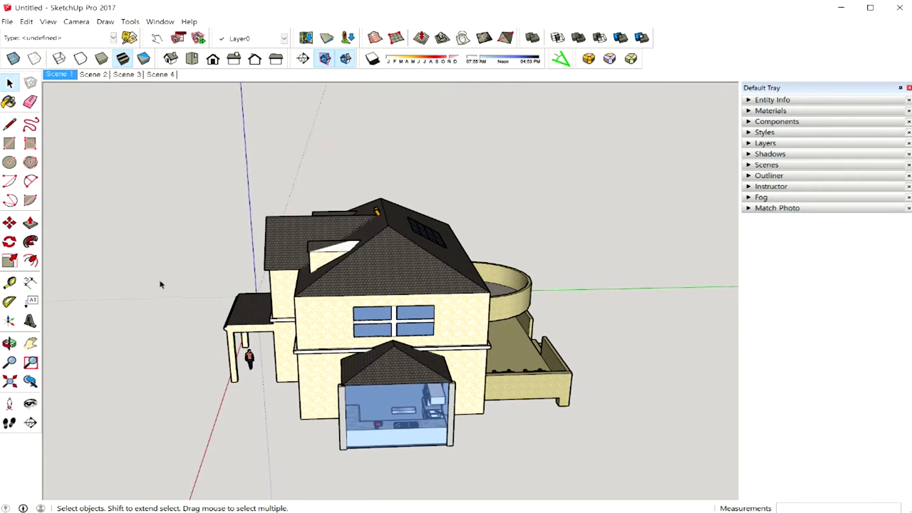
{"action": "right_click", "coordinate": [63, 77]}
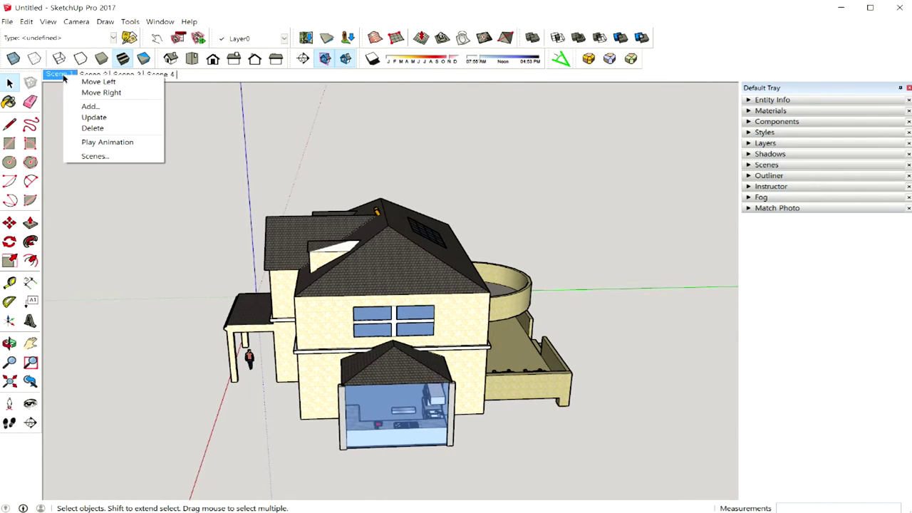
{"action": "left_click", "coordinate": [93, 116]}
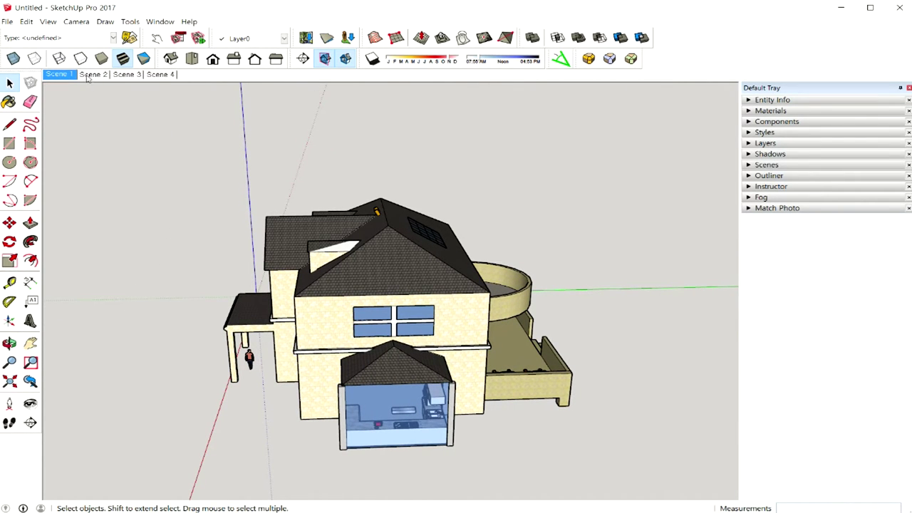
Update Scene 2 to a view facing the house's back balcony.
{"action": "left_click", "coordinate": [88, 75]}
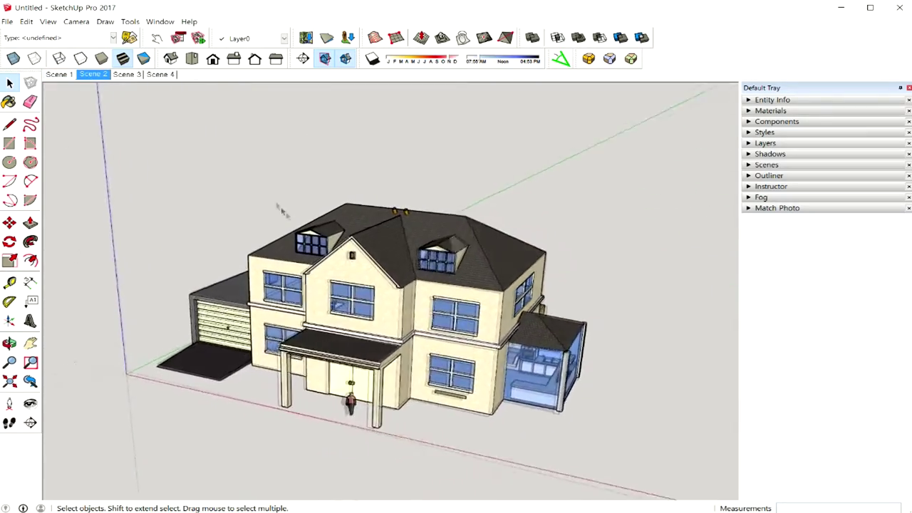
{"action": "mouse_move", "coordinate": [600, 289]}
{"action": "middle_mouse_down"}
{"action": "mouse_move", "coordinate": [627, 288]}
{"action": "mouse_move", "coordinate": [219, 347]}
{"action": "middle_mouse_up"}
{"action": "middle_click_drag", "start_coordinate": [644, 309], "coordinate": [142, 269]}
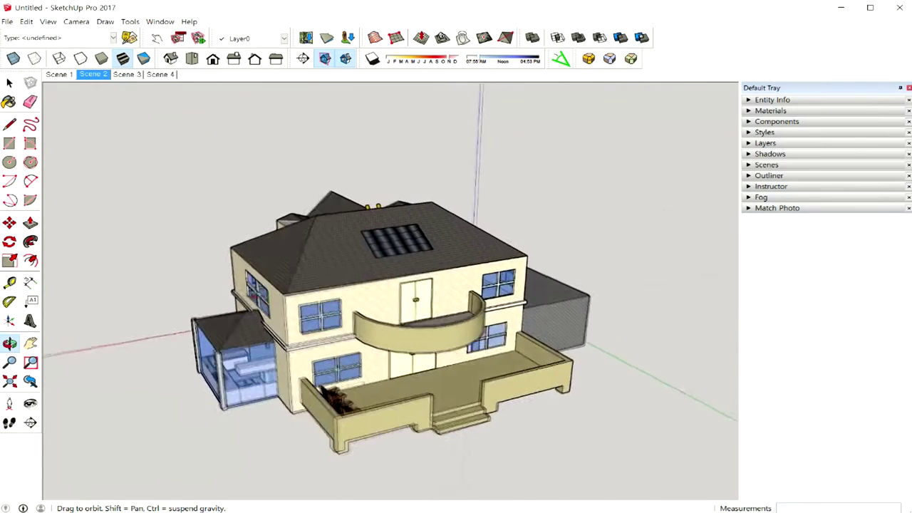
{"action": "right_click", "coordinate": [98, 75]}
{"action": "left_click", "coordinate": [114, 125]}
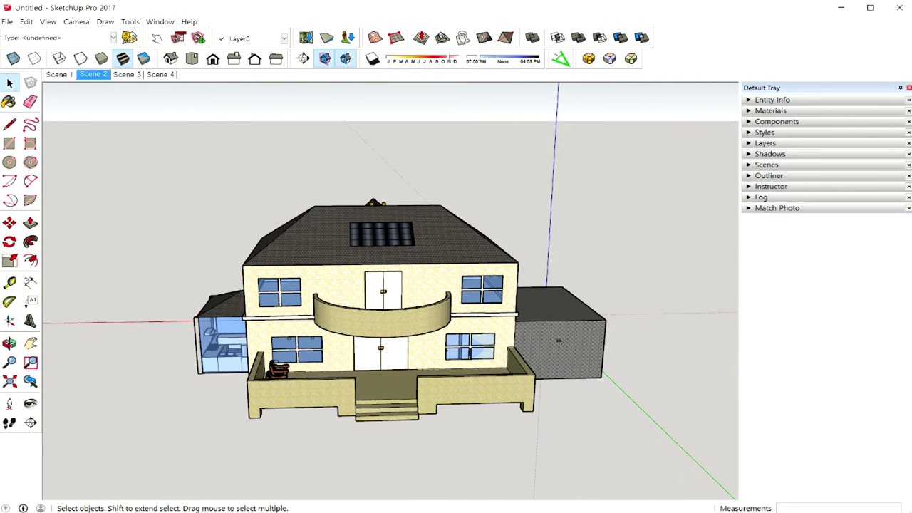
Update Scene 3 to an elevated rear-corner view of the house.
{"action": "middle_click_drag", "start_coordinate": [666, 333], "coordinate": [217, 285]}
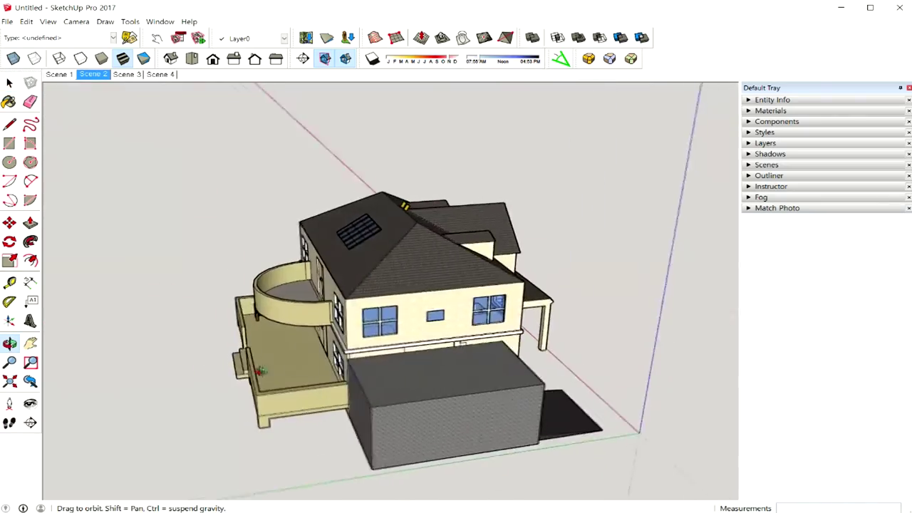
{"action": "left_click", "coordinate": [126, 74]}
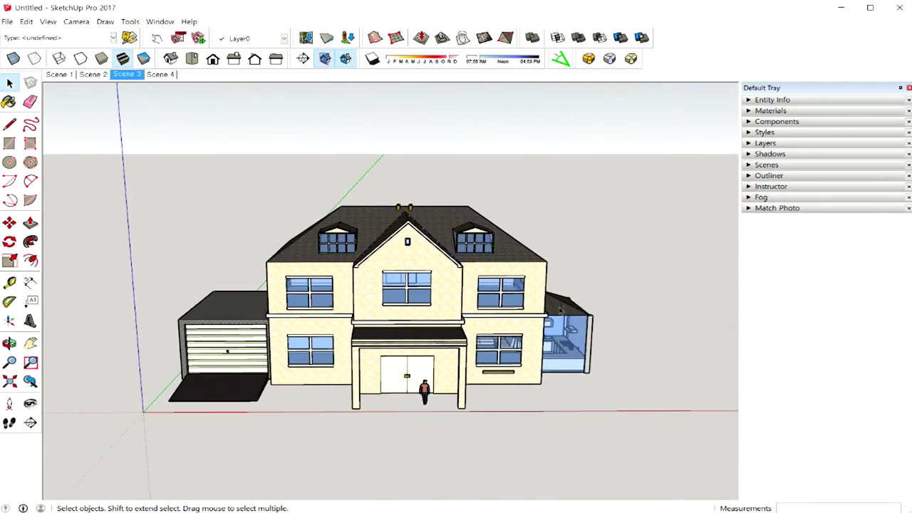
{"action": "mouse_move", "coordinate": [388, 331]}
{"action": "middle_mouse_down"}
{"action": "mouse_move", "coordinate": [602, 316]}
{"action": "mouse_move", "coordinate": [213, 317]}
{"action": "mouse_move", "coordinate": [252, 189]}
{"action": "middle_mouse_up"}
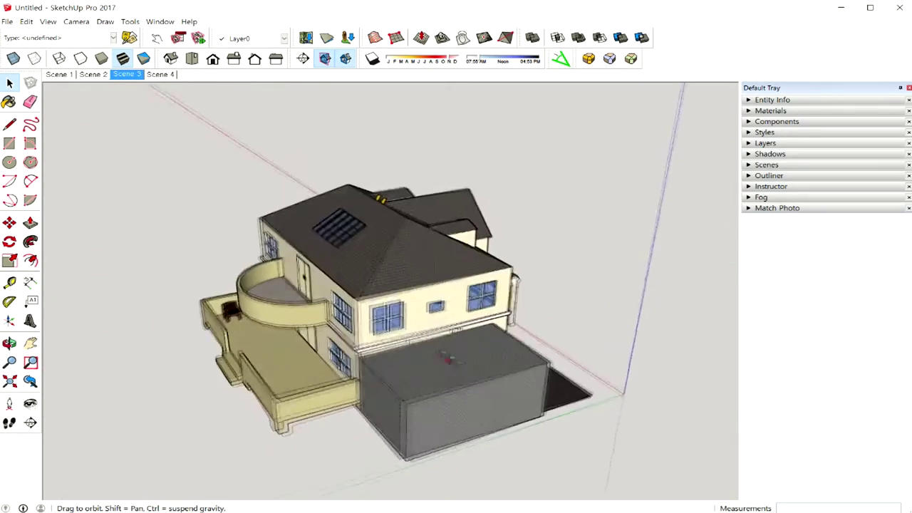
{"action": "right_click", "coordinate": [130, 76]}
{"action": "left_click", "coordinate": [159, 121]}
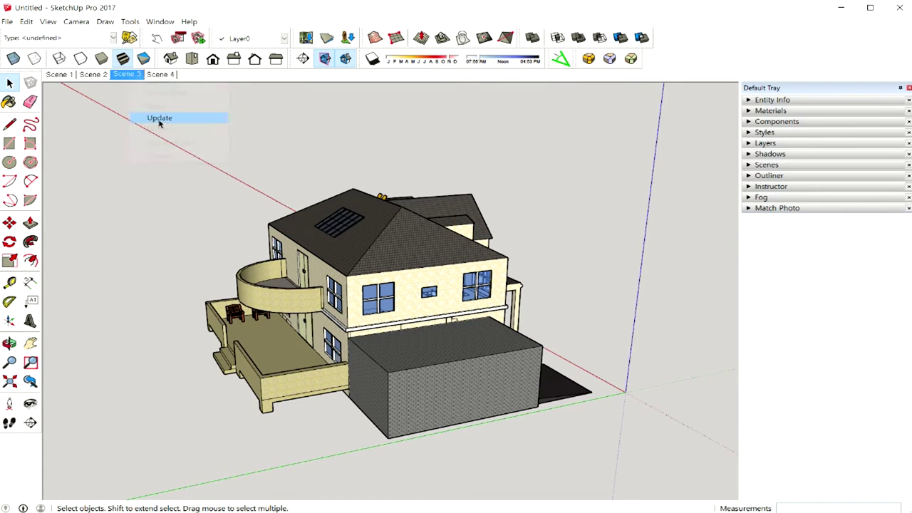
Update Scene 4 to a front-left corner view of the house.
{"action": "middle_click_drag", "start_coordinate": [500, 296], "coordinate": [130, 187]}
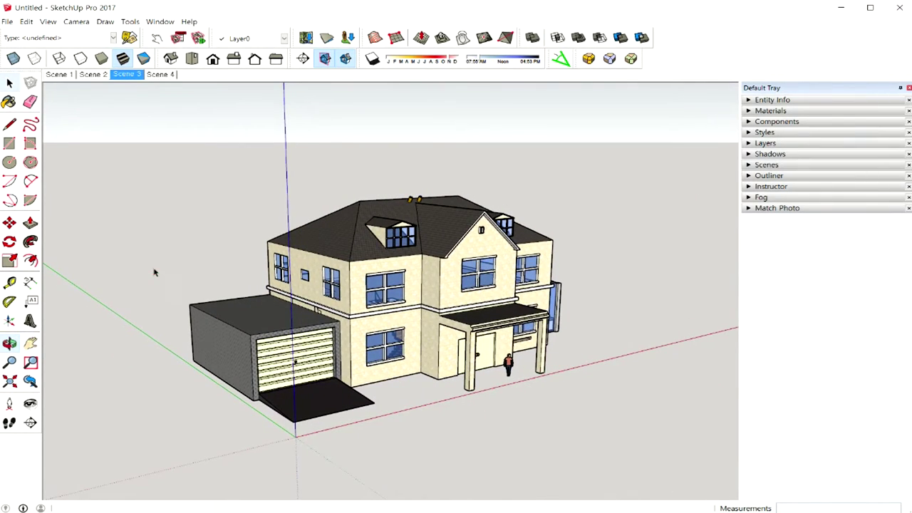
{"action": "left_click", "coordinate": [159, 74]}
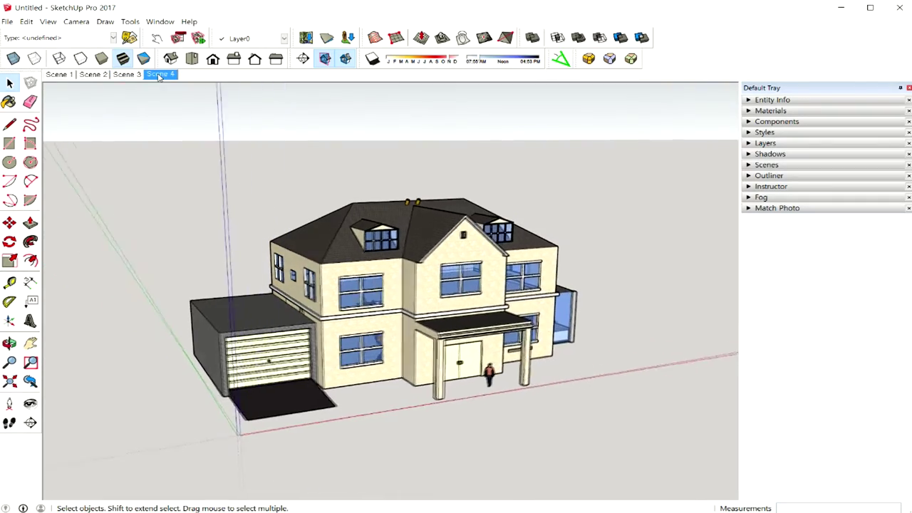
{"action": "middle_click_drag", "start_coordinate": [430, 381], "coordinate": [574, 376]}
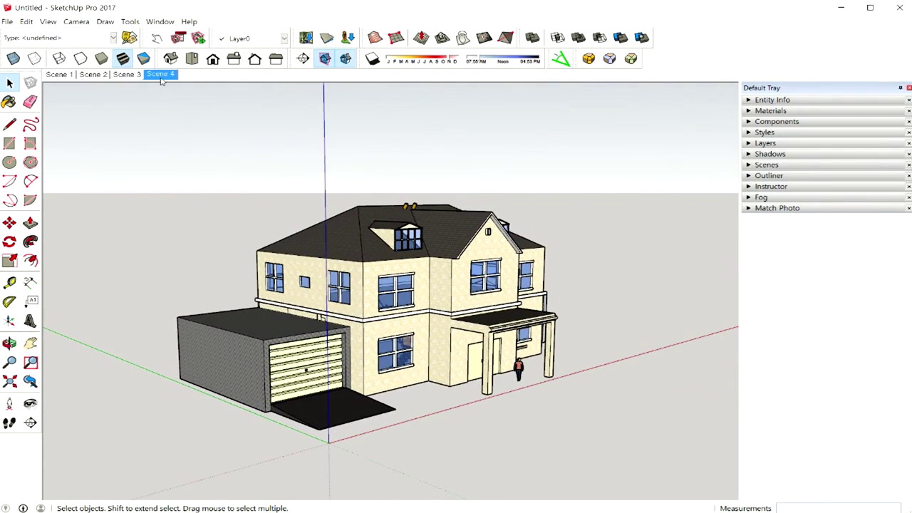
{"action": "right_click", "coordinate": [161, 80]}
{"action": "left_click", "coordinate": [199, 120]}
Step through Scenes 1–4, return to Scene 1, and orbit to the straight-on front view.
{"action": "left_click", "coordinate": [59, 75]}
{"action": "left_click", "coordinate": [94, 75]}
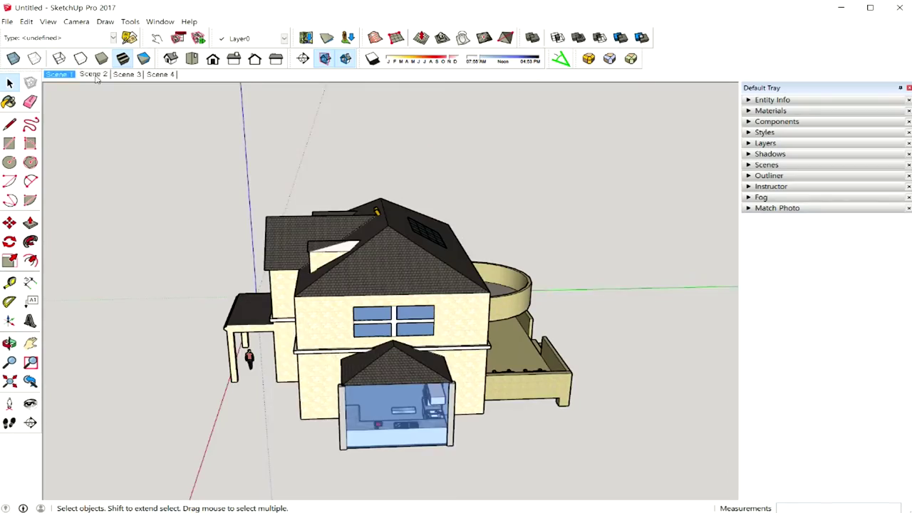
{"action": "left_click", "coordinate": [126, 75]}
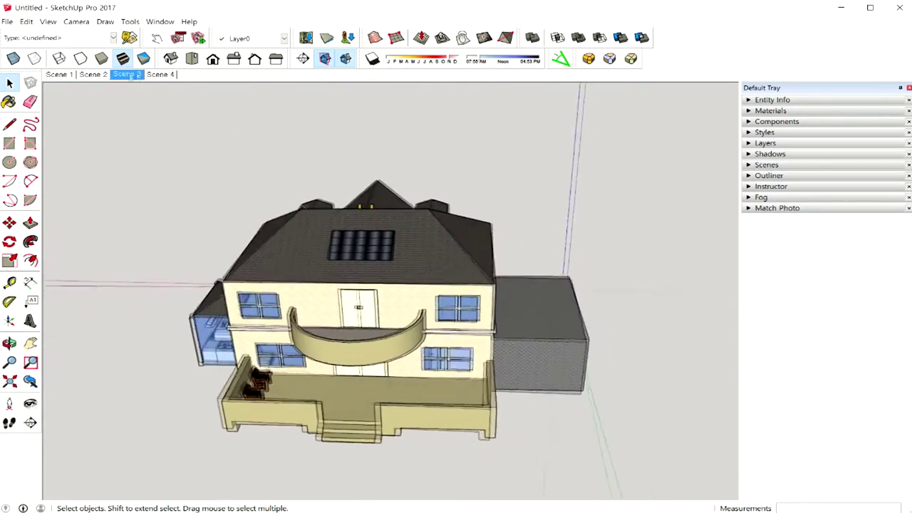
{"action": "left_click", "coordinate": [158, 75]}
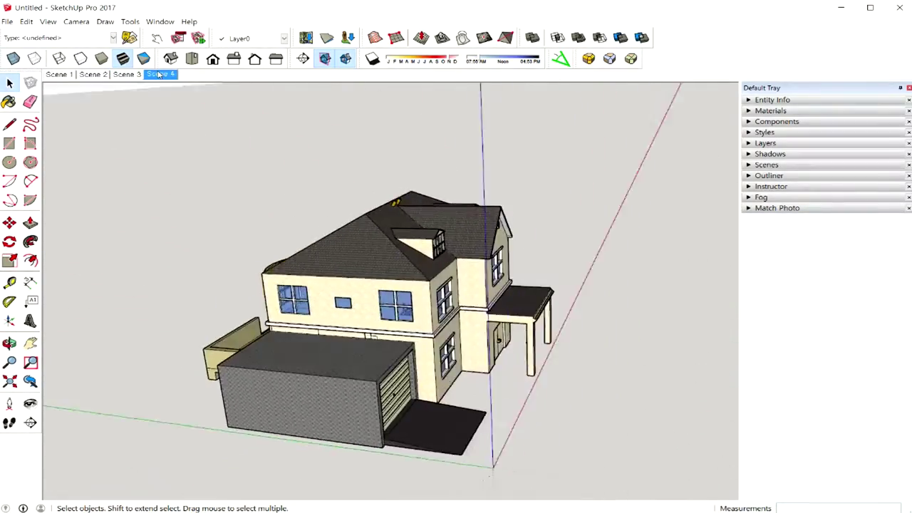
{"action": "left_click", "coordinate": [63, 75]}
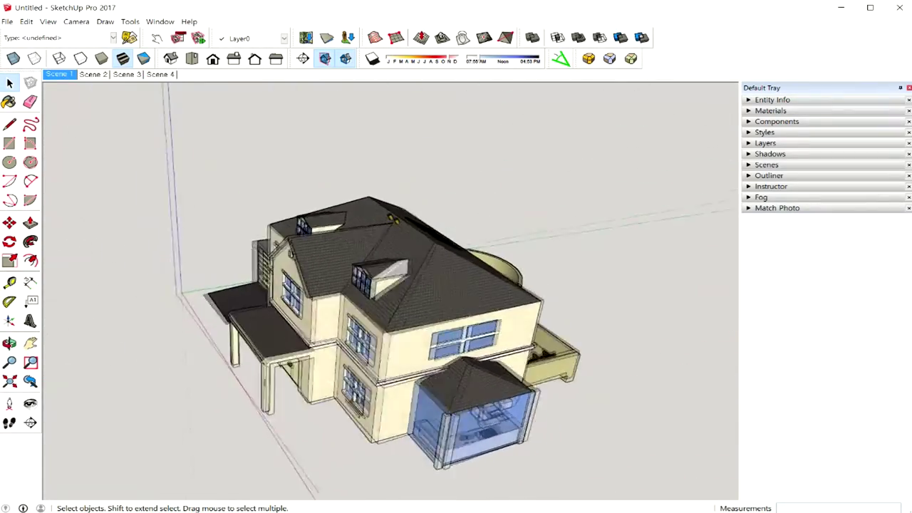
{"action": "middle_click_drag", "start_coordinate": [499, 306], "coordinate": [629, 309]}
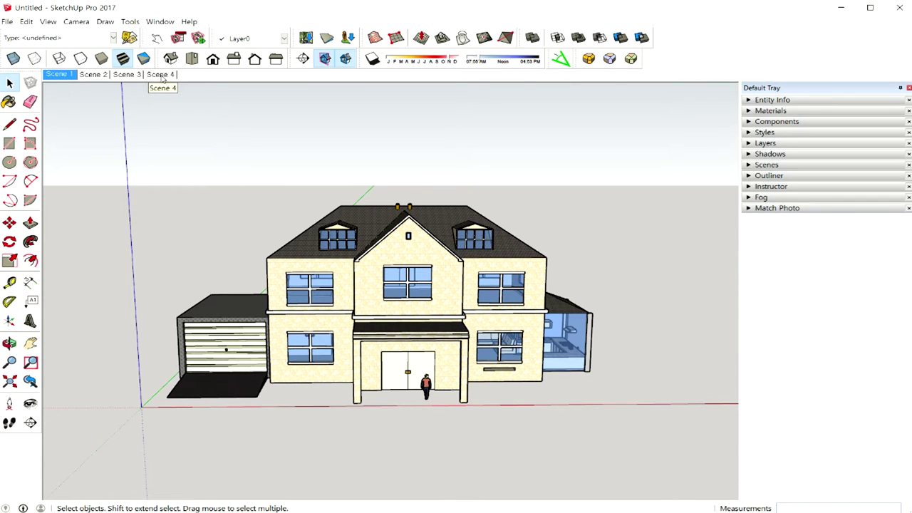
{"action": "right_click", "coordinate": [62, 76]}
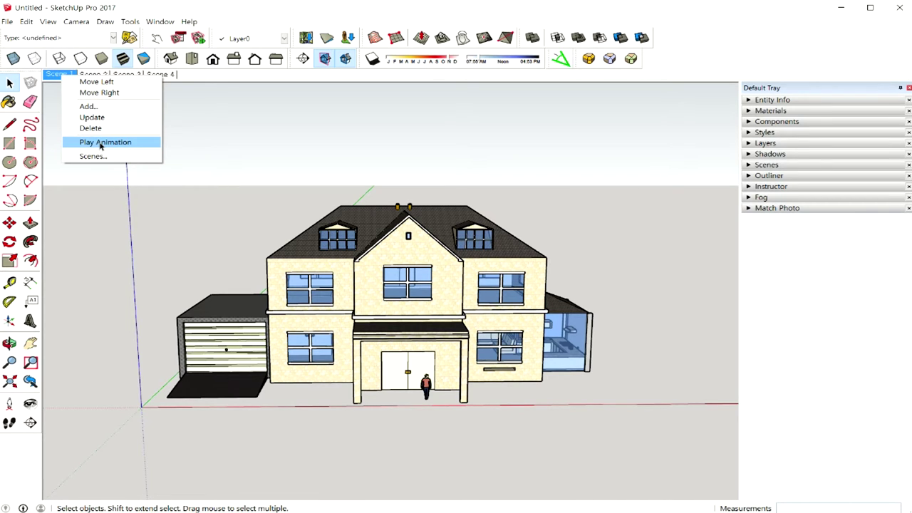
Play the four-scene animation, pause and stop it, then orbit back to the front view.
{"action": "left_click", "coordinate": [102, 143]}
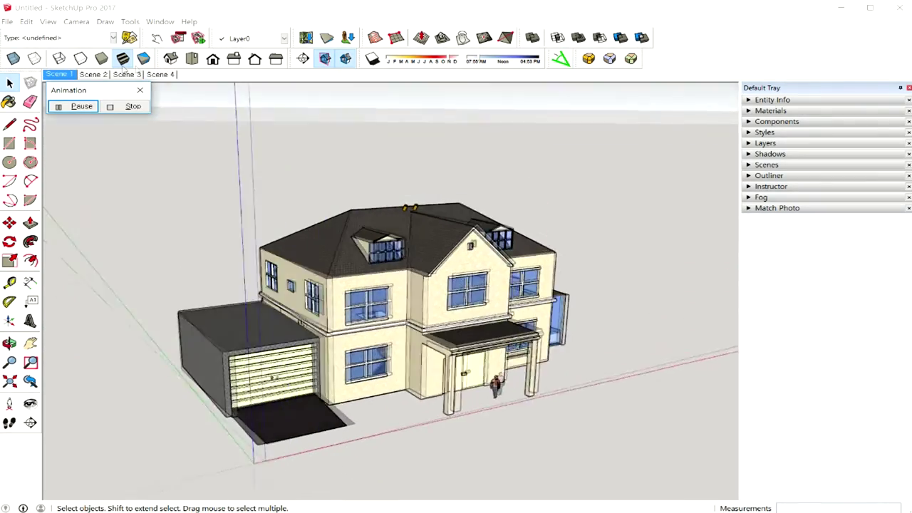
{"action": "left_click", "coordinate": [82, 106]}
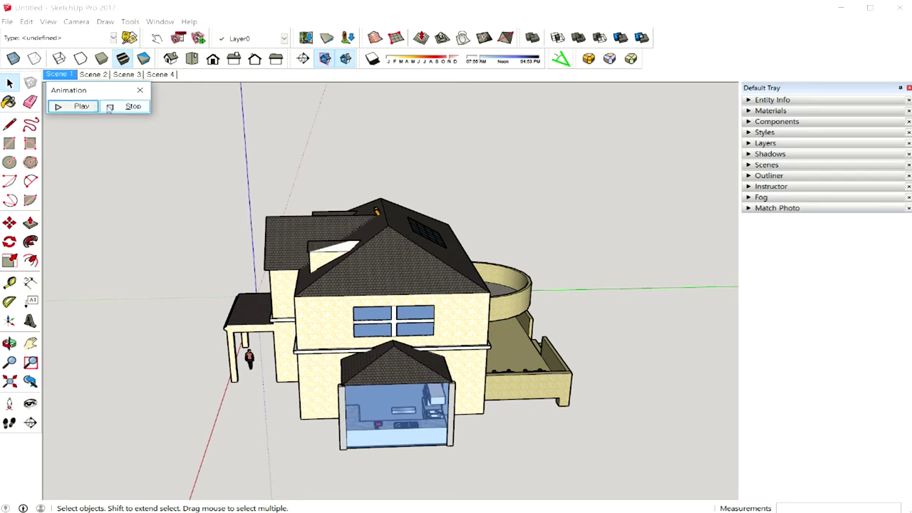
{"action": "left_click", "coordinate": [139, 90]}
{"action": "middle_click_drag", "start_coordinate": [499, 313], "coordinate": [616, 317]}
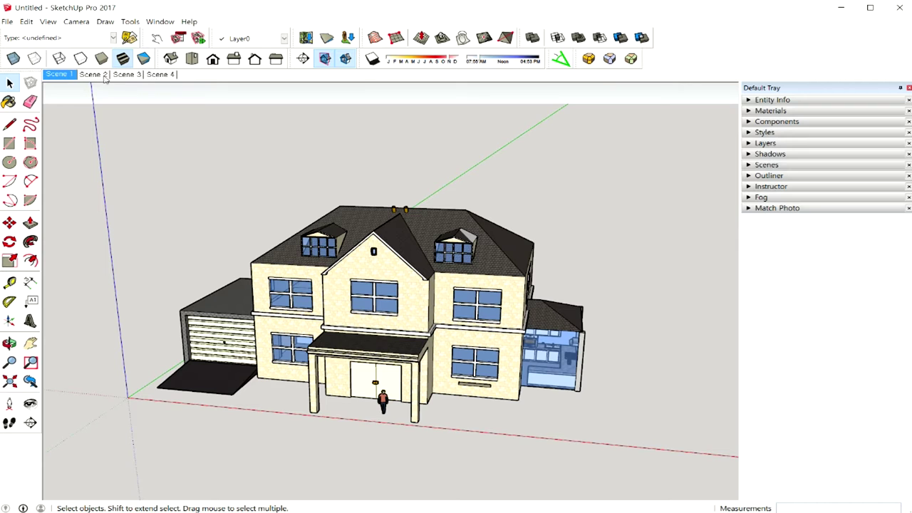
{"action": "left_click", "coordinate": [49, 22]}
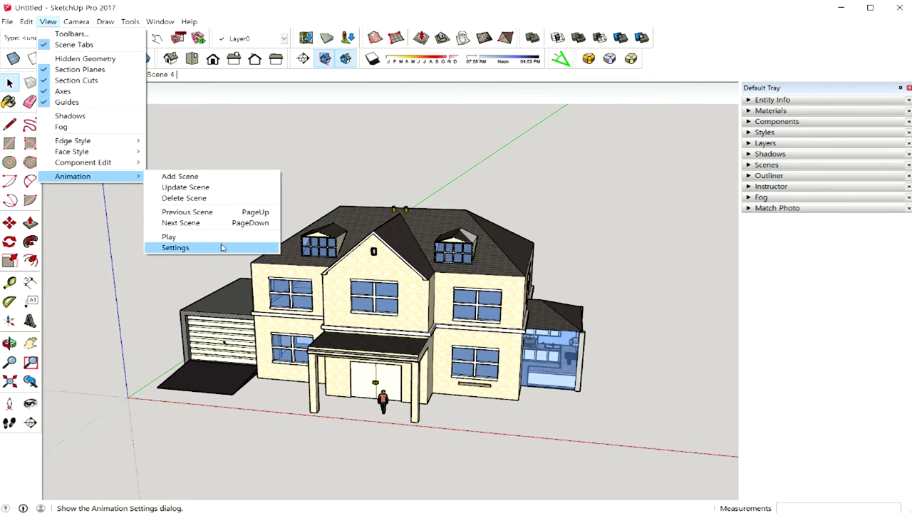
Turn off scene transitions in Model Info's Animation page, keeping the 1-second scene delay.
{"action": "mouse_move", "coordinate": [73, 175]}
{"action": "left_click", "coordinate": [219, 247]}
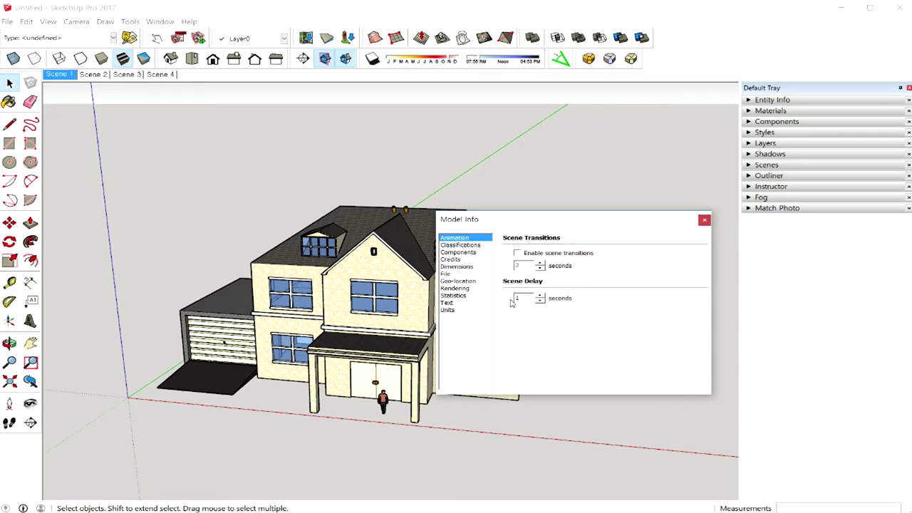
{"action": "right_click", "coordinate": [63, 79]}
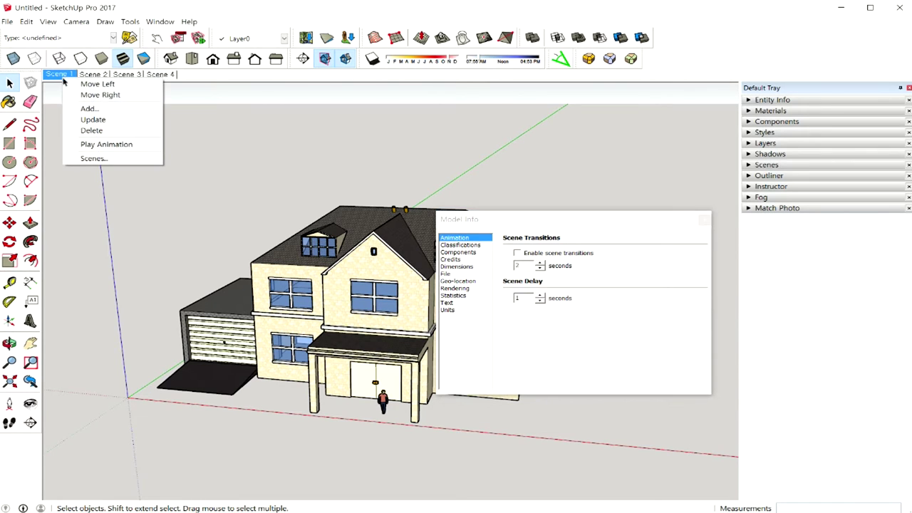
Replay the animation with instant cuts and a 1-second scene delay, then stop it.
{"action": "left_click", "coordinate": [112, 145]}
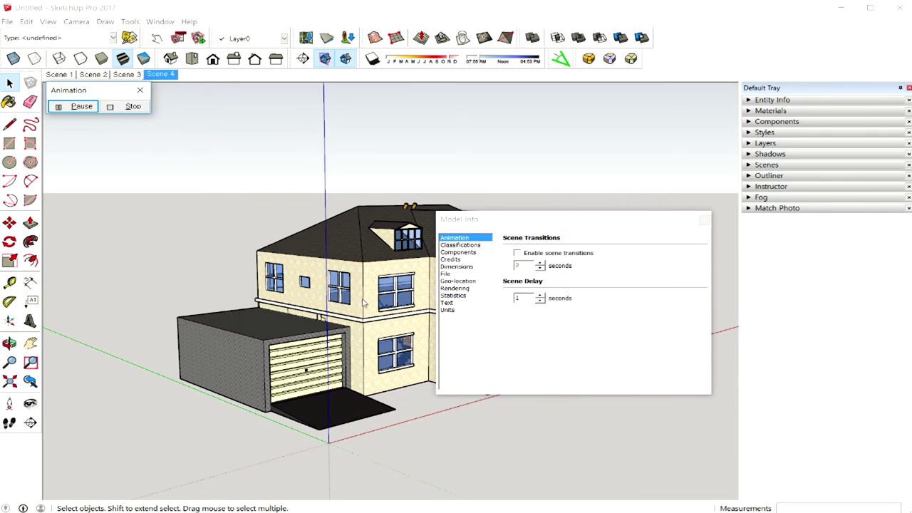
{"action": "left_click", "coordinate": [126, 109]}
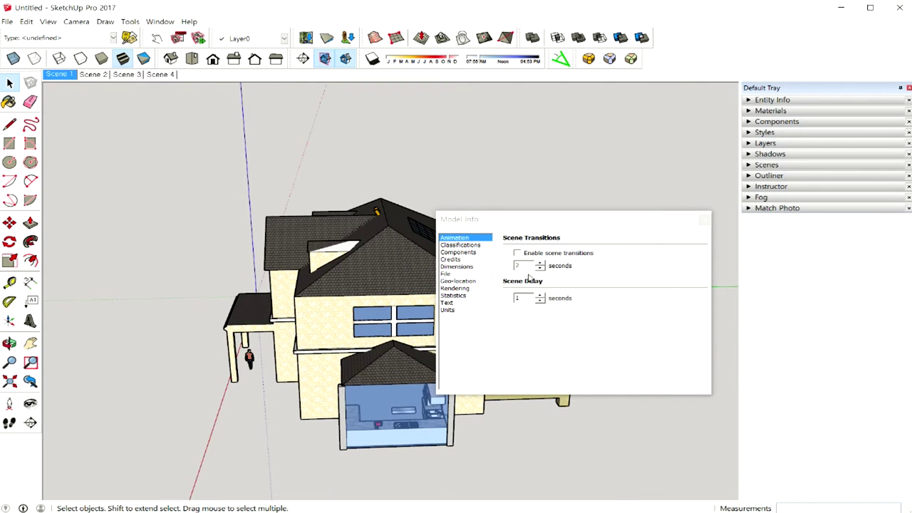
Re-enable 6-second scene transitions with a 0-second delay and play the animation to preview.
{"action": "left_click", "coordinate": [517, 254]}
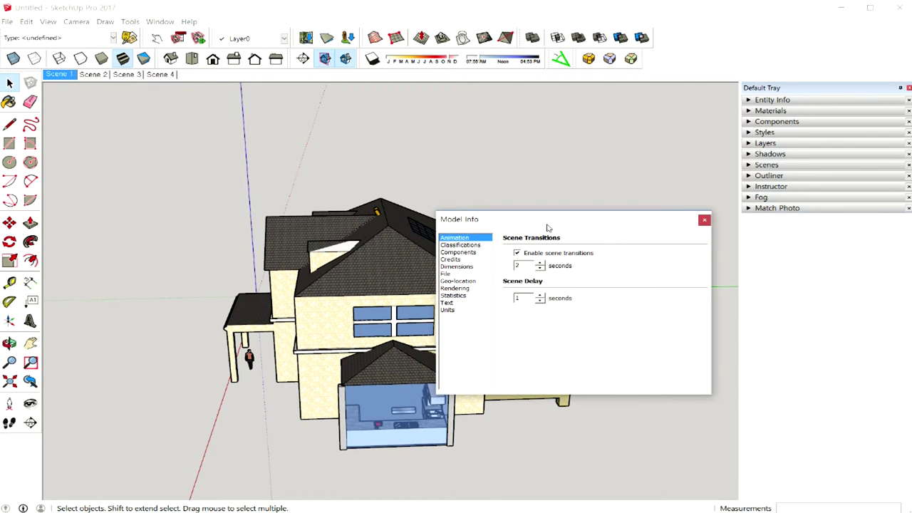
{"action": "left_click_drag", "start_coordinate": [547, 228], "coordinate": [700, 229]}
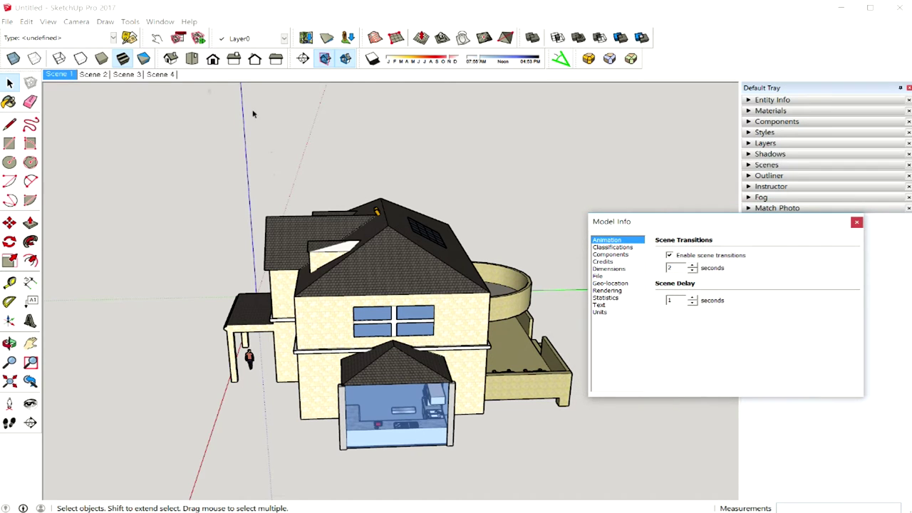
{"action": "right_click", "coordinate": [63, 76]}
{"action": "left_click", "coordinate": [89, 145]}
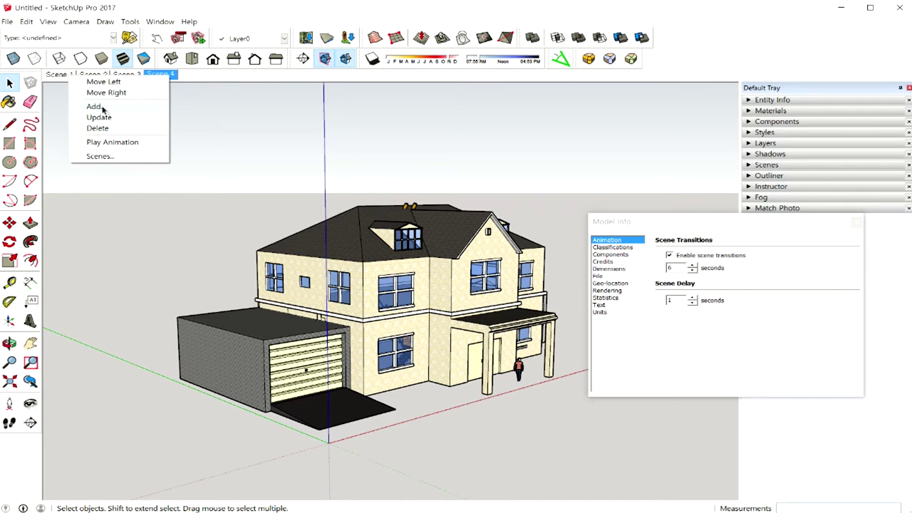
{"action": "left_click", "coordinate": [118, 145]}
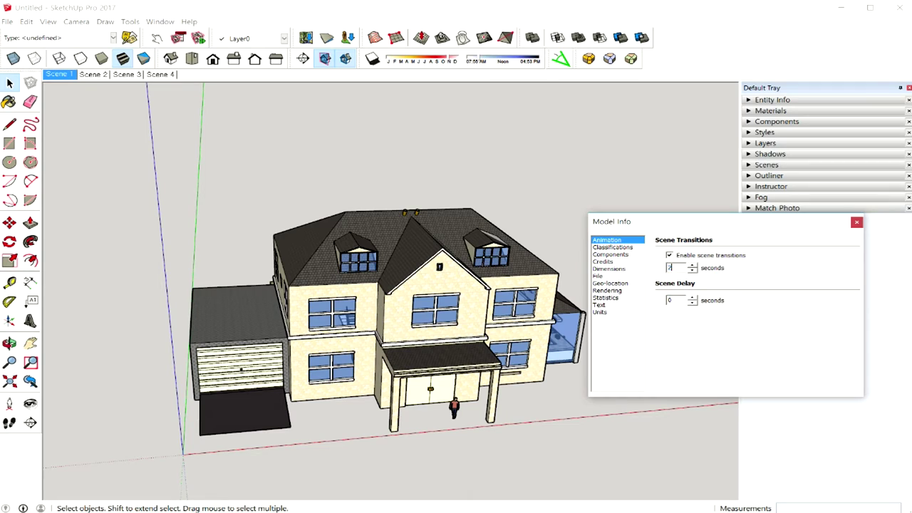
Bring up the Scene 1 tab's context menu.
{"action": "right_click", "coordinate": [55, 75]}
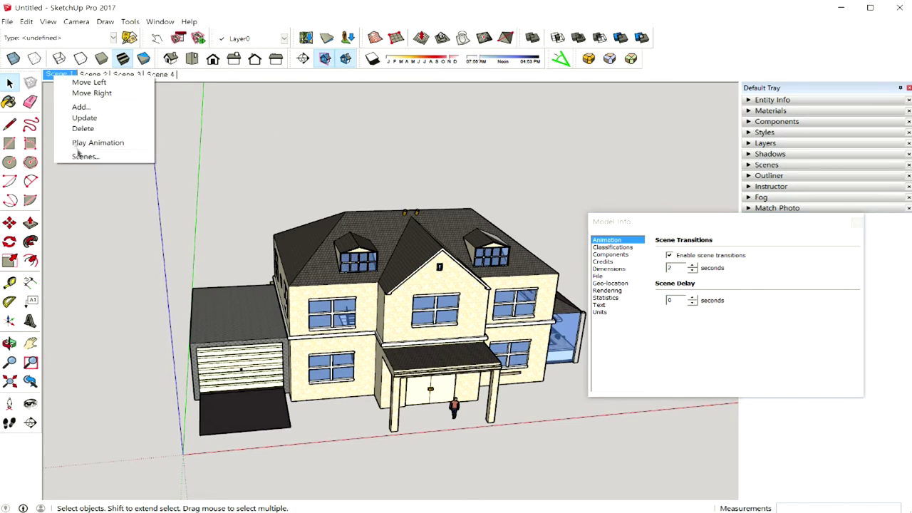
Play the animation with 2-second transitions, stop it, close Model Info and orbit to the front.
{"action": "left_click", "coordinate": [84, 144]}
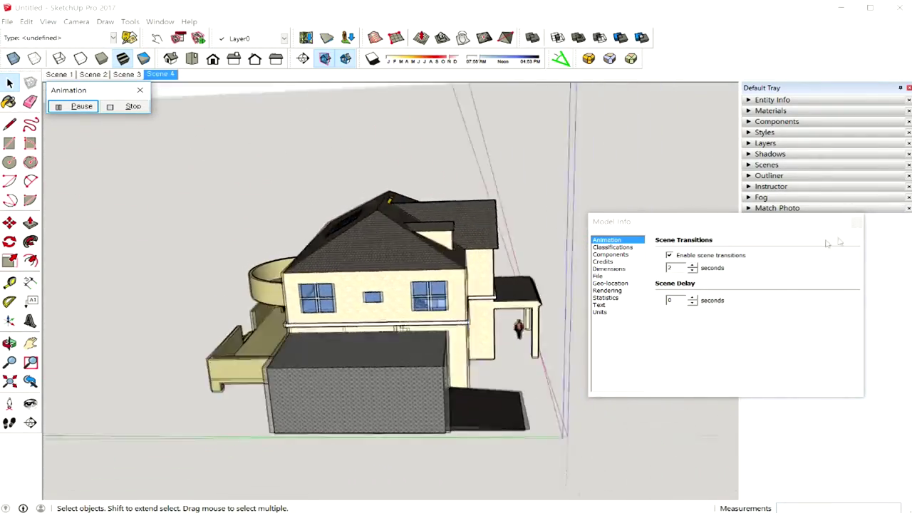
{"action": "left_click", "coordinate": [114, 106]}
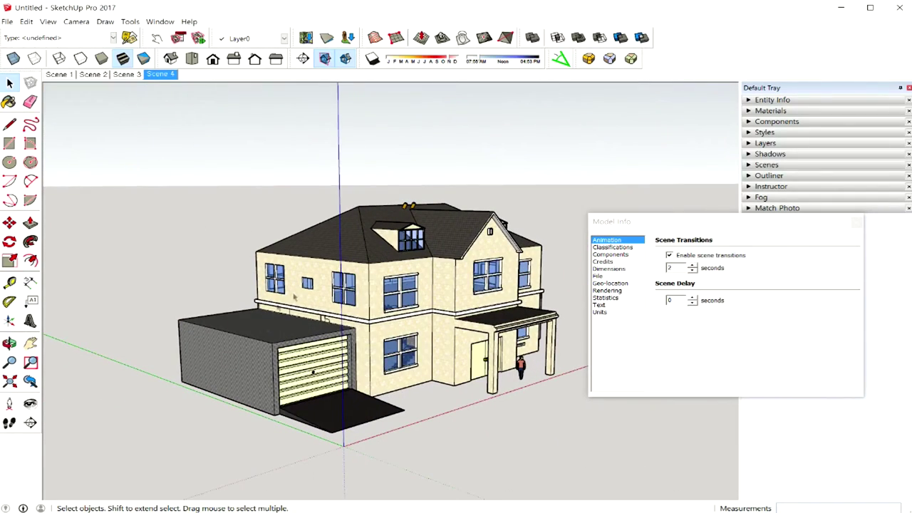
{"action": "left_click", "coordinate": [856, 223]}
{"action": "middle_click_drag", "start_coordinate": [572, 328], "coordinate": [363, 354]}
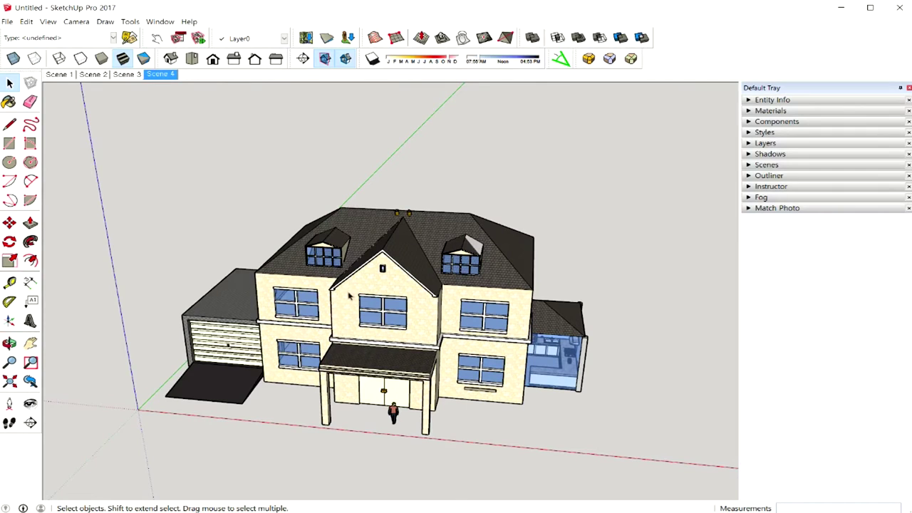
Delete Scene 4 with confirmation, then expand the Scenes panel in the Default Tray.
{"action": "right_click", "coordinate": [165, 79]}
{"action": "left_click", "coordinate": [215, 132]}
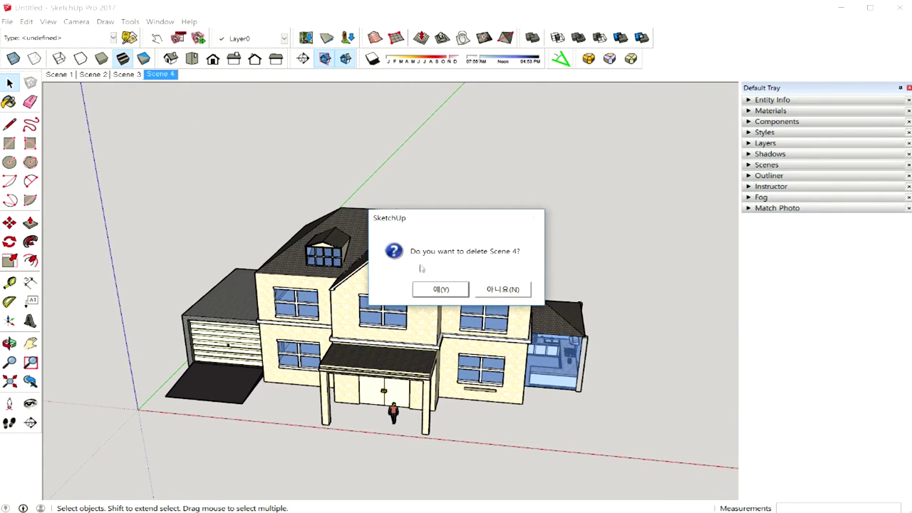
{"action": "left_click", "coordinate": [432, 290]}
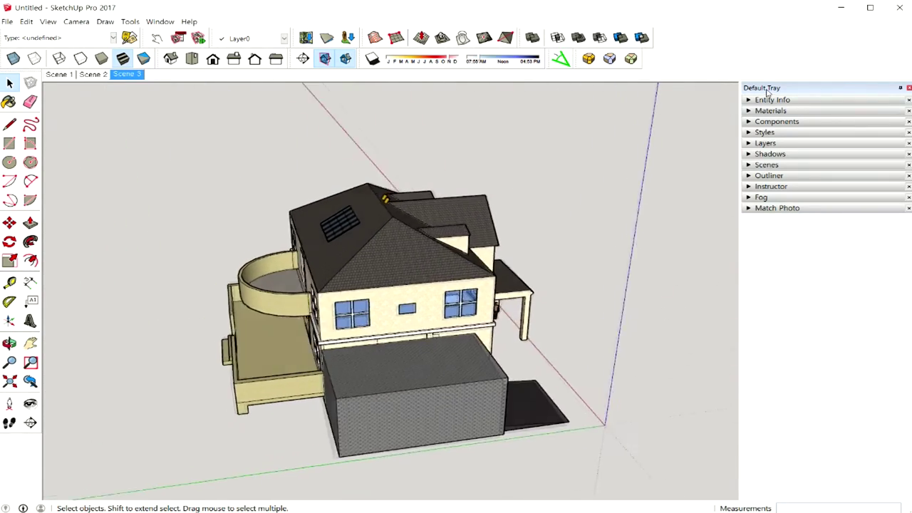
{"action": "left_click", "coordinate": [767, 165]}
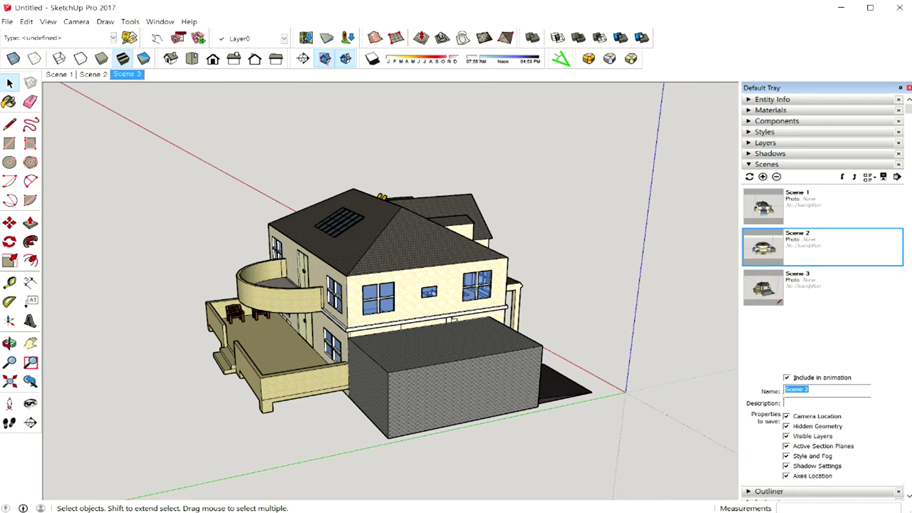
Select Scene 1 in the Scenes list and remove it, confirming the deletion.
{"action": "left_click", "coordinate": [790, 404]}
{"action": "left_click", "coordinate": [777, 211]}
{"action": "left_click", "coordinate": [775, 178]}
{"action": "key", "text": "Return"}
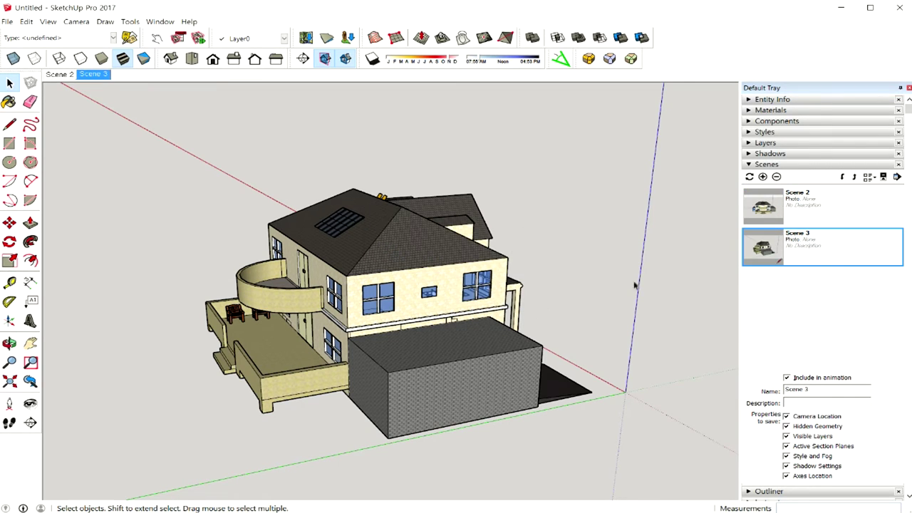
Remove Scenes 3 and 2, collapse the Scenes panel, and orbit to face the house front.
{"action": "left_click", "coordinate": [775, 177]}
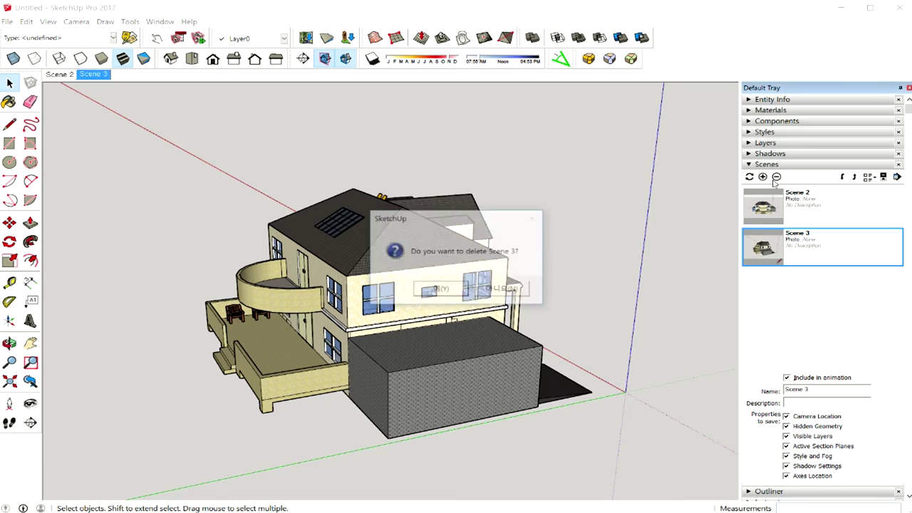
{"action": "key", "text": "Return"}
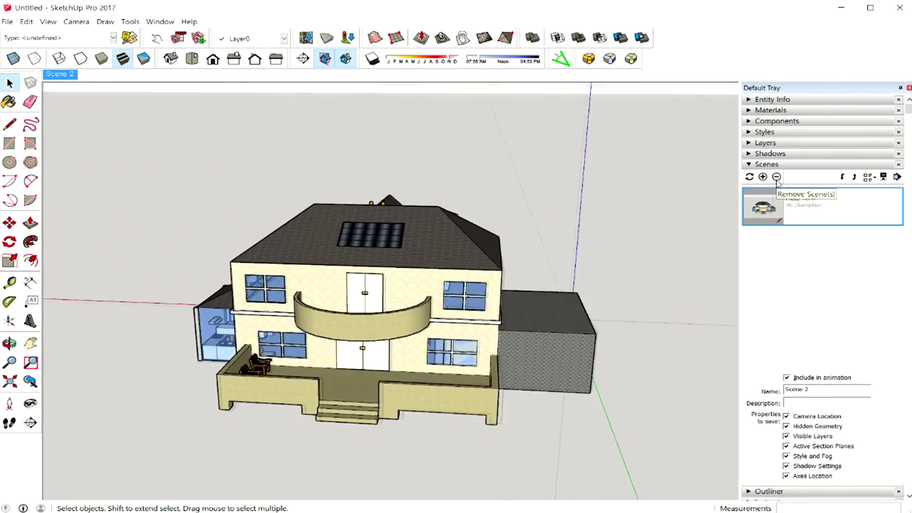
{"action": "left_click", "coordinate": [776, 178]}
{"action": "key", "text": "Return"}
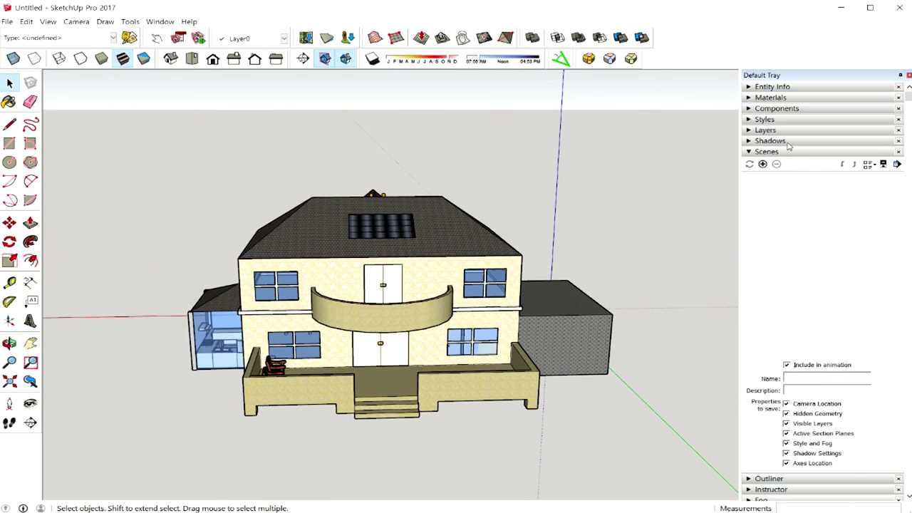
{"action": "left_click", "coordinate": [782, 153]}
{"action": "mouse_move", "coordinate": [634, 306]}
{"action": "middle_mouse_down"}
{"action": "mouse_move", "coordinate": [240, 342]}
{"action": "mouse_move", "coordinate": [728, 340]}
{"action": "mouse_move", "coordinate": [591, 371]}
{"action": "middle_mouse_up"}
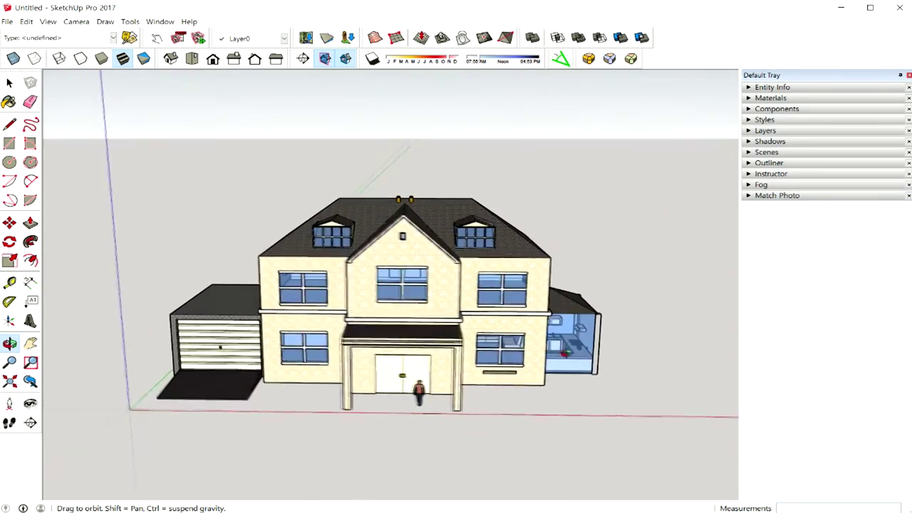
Turn on shadows, move the time slider earlier for long morning shadows, and angle the front view.
{"action": "left_click", "coordinate": [51, 27]}
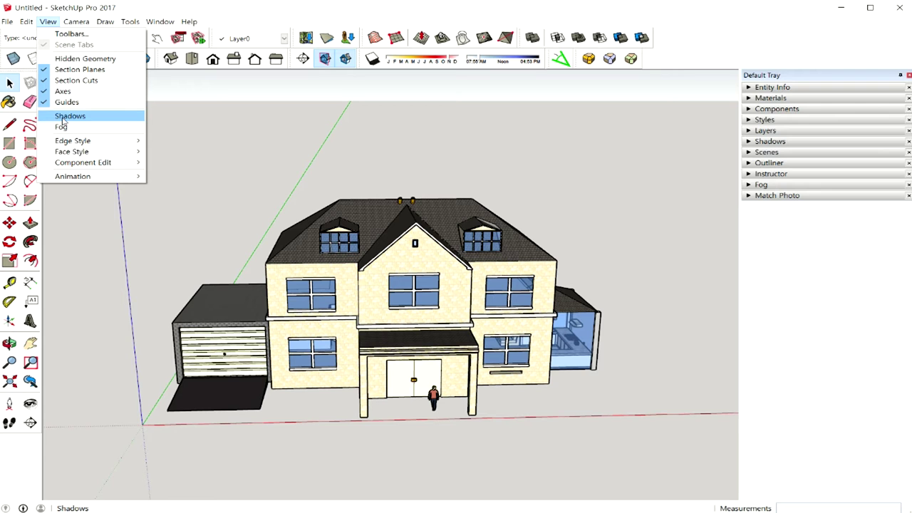
{"action": "left_click", "coordinate": [70, 117]}
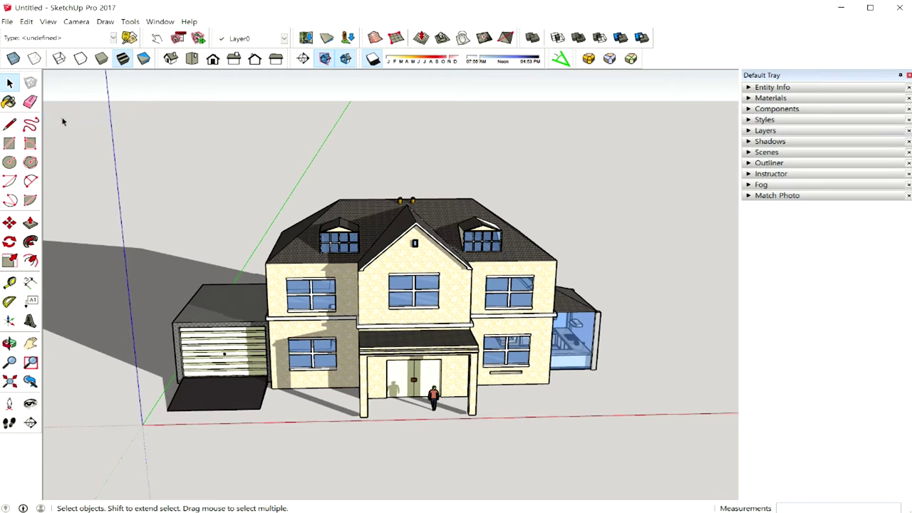
{"action": "middle_click_drag", "start_coordinate": [416, 240], "coordinate": [359, 233]}
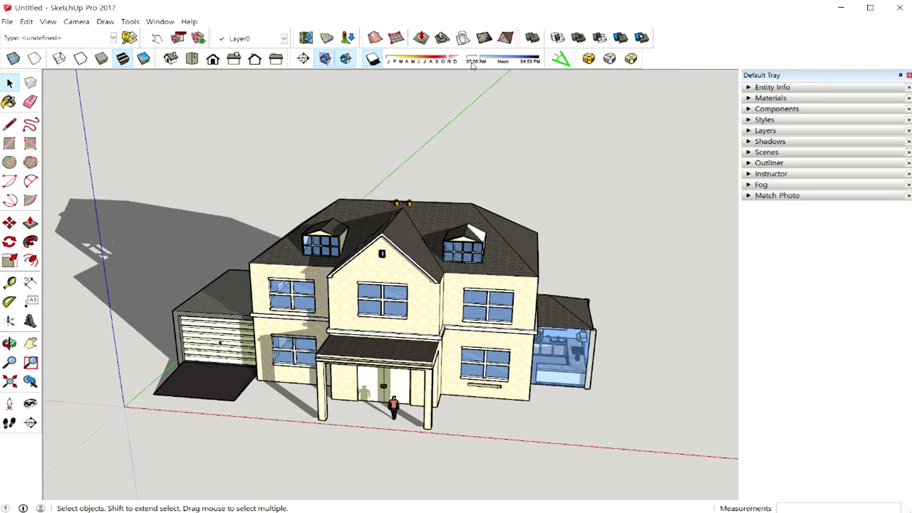
{"action": "left_click_drag", "start_coordinate": [473, 63], "coordinate": [470, 63]}
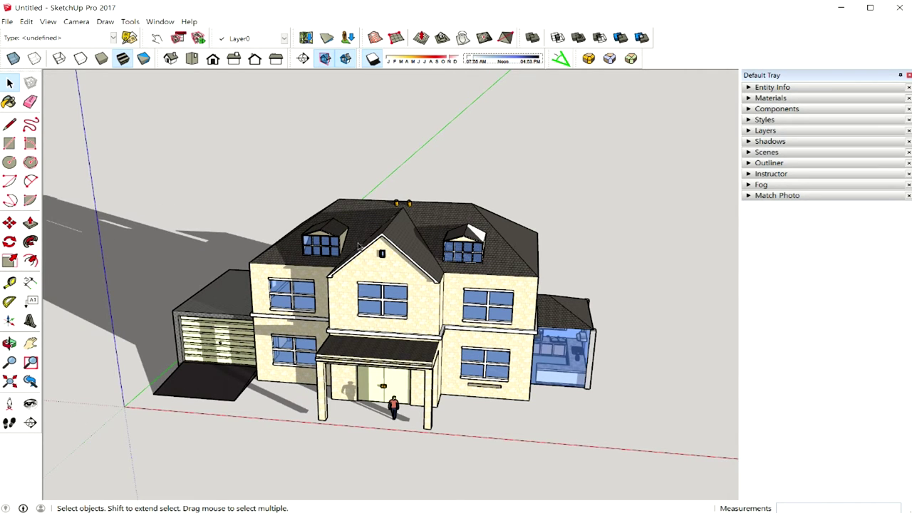
{"action": "middle_click_drag", "start_coordinate": [359, 245], "coordinate": [320, 250]}
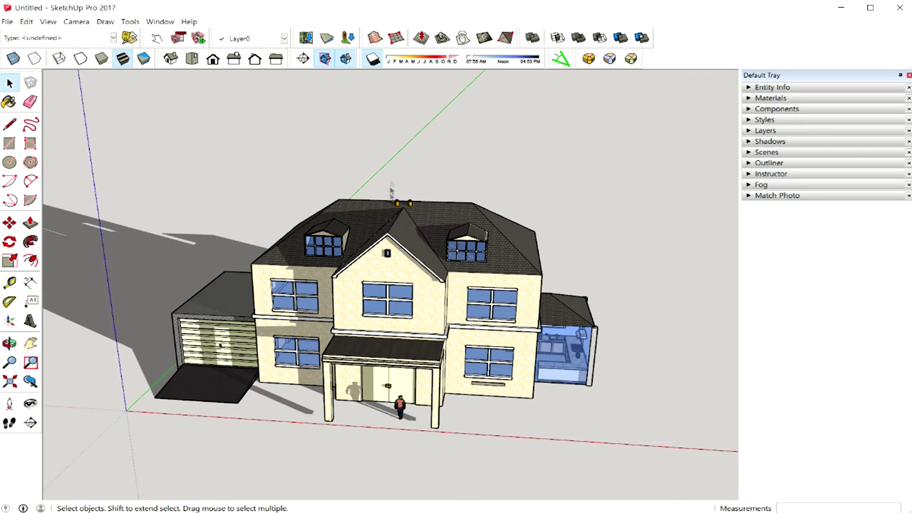
{"action": "left_click", "coordinate": [48, 22]}
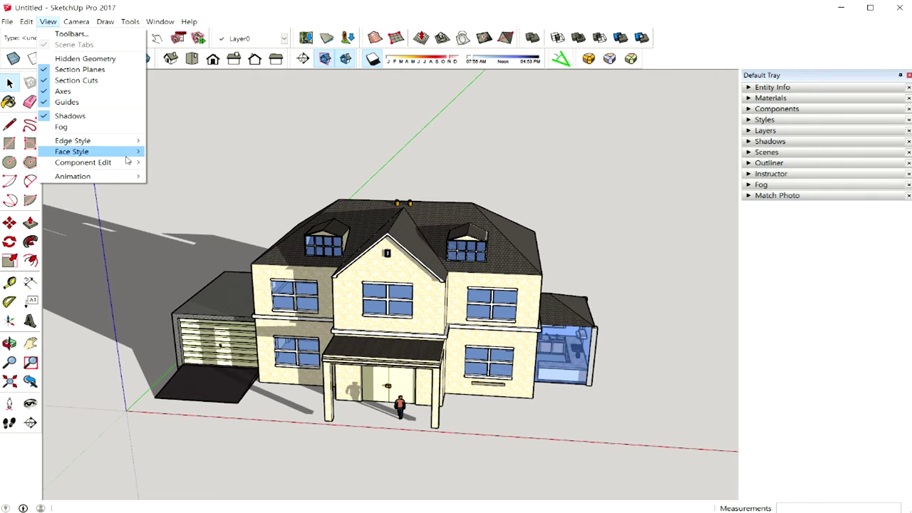
Add six scenes, Scene 1 through Scene 6, via the scene tab menu.
{"action": "mouse_move", "coordinate": [73, 176]}
{"action": "left_click", "coordinate": [178, 176]}
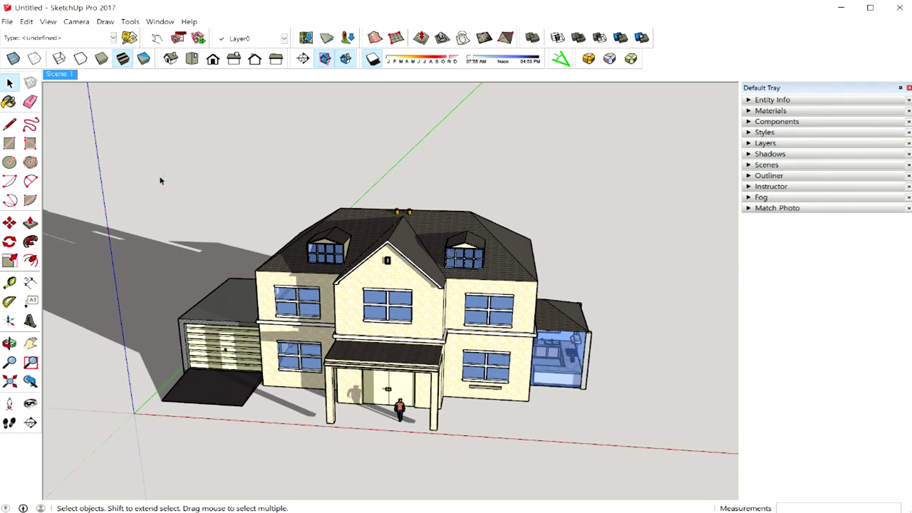
{"action": "right_click", "coordinate": [74, 77]}
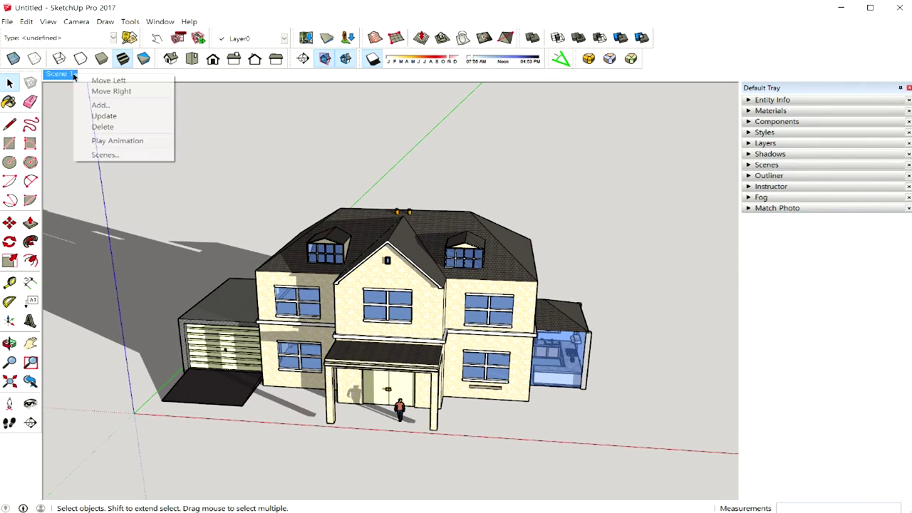
{"action": "left_click", "coordinate": [97, 107]}
{"action": "right_click", "coordinate": [92, 77]}
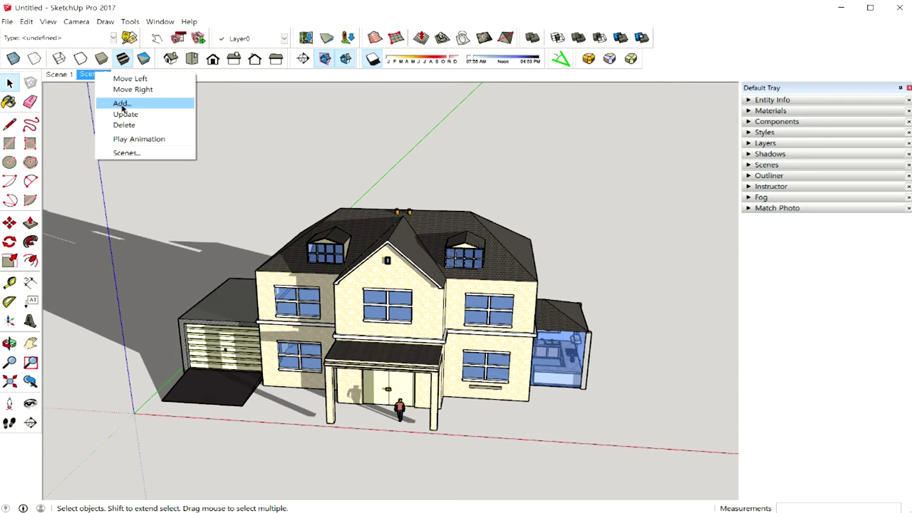
{"action": "left_click", "coordinate": [118, 106]}
{"action": "right_click", "coordinate": [129, 77]}
{"action": "left_click", "coordinate": [153, 108]}
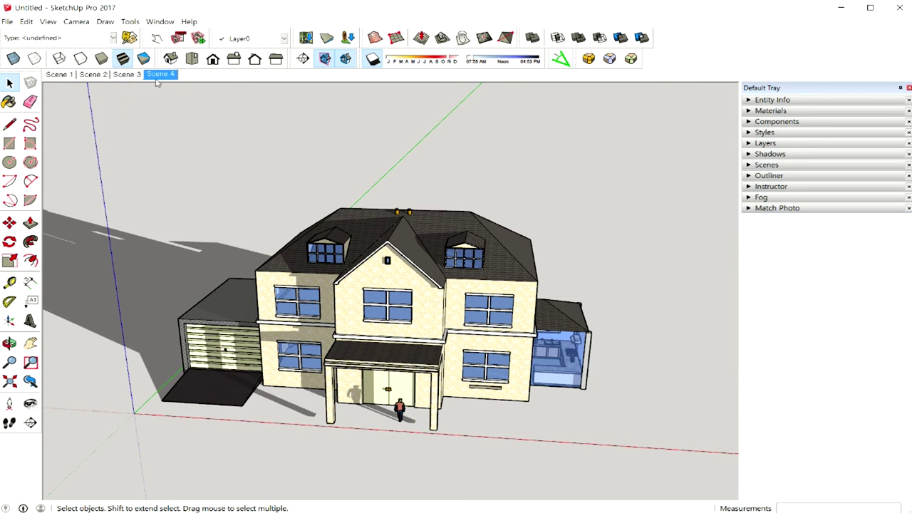
{"action": "right_click", "coordinate": [160, 75]}
{"action": "left_click", "coordinate": [184, 104]}
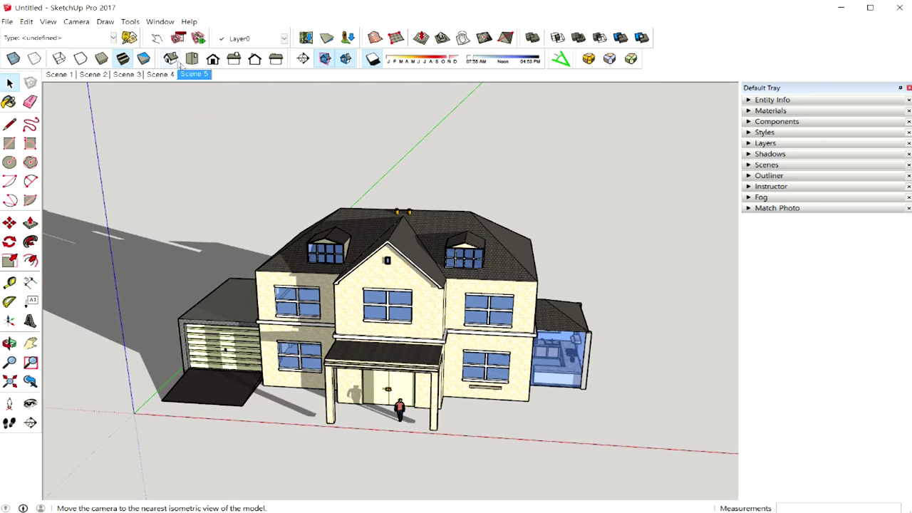
{"action": "right_click", "coordinate": [192, 75]}
{"action": "left_click", "coordinate": [205, 106]}
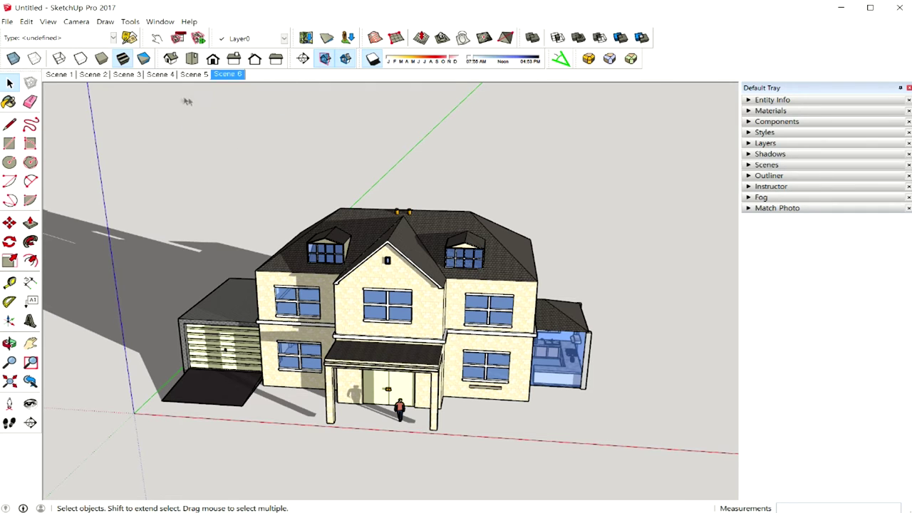
Set Scene 1's shadow time to dark dawn and update the scene with it.
{"action": "left_click", "coordinate": [61, 75]}
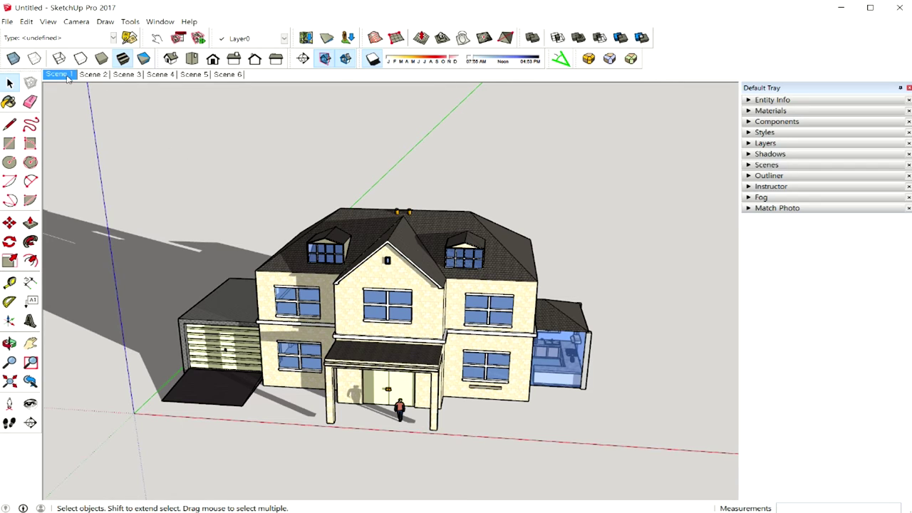
{"action": "left_click_drag", "start_coordinate": [472, 62], "coordinate": [466, 60]}
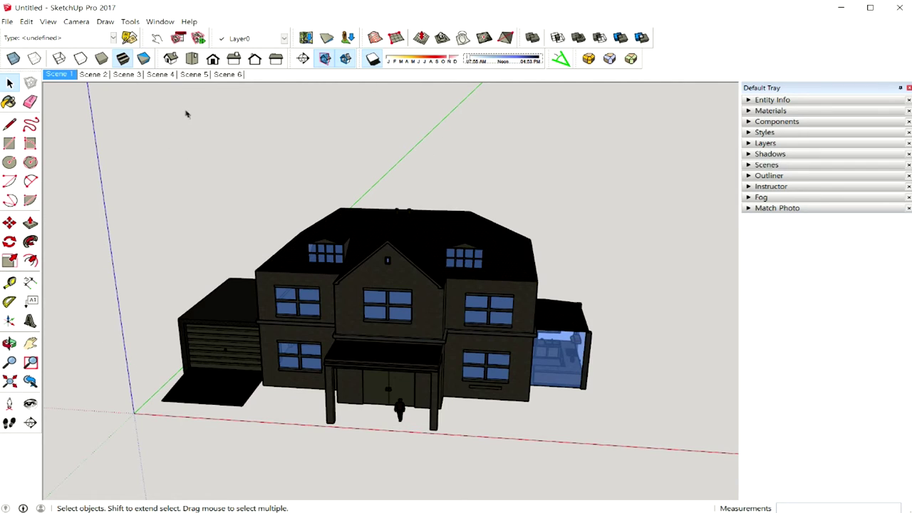
{"action": "right_click", "coordinate": [62, 82]}
{"action": "left_click", "coordinate": [82, 115]}
{"action": "left_click", "coordinate": [94, 74]}
Update Scene 2 with an adjusted shadow time and Scene 3 with a time nearer noon.
{"action": "left_click_drag", "start_coordinate": [483, 62], "coordinate": [481, 62]}
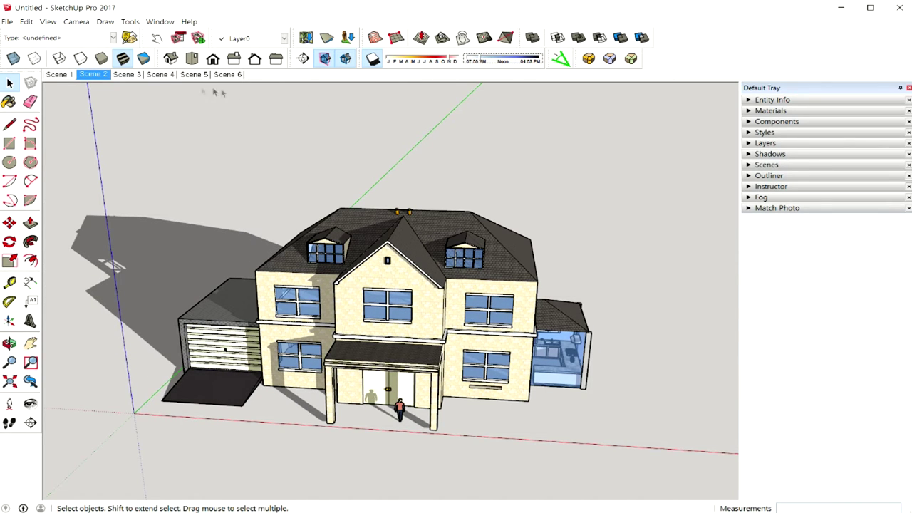
{"action": "right_click", "coordinate": [98, 77]}
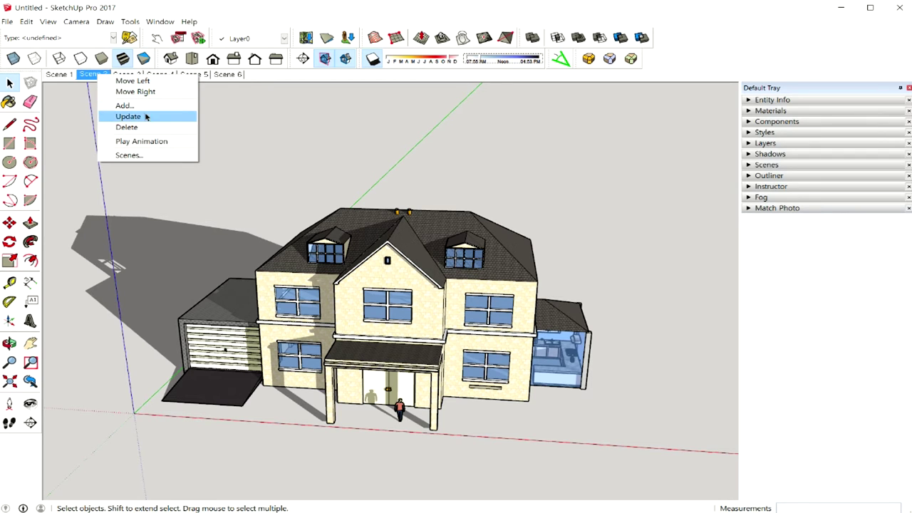
{"action": "left_click", "coordinate": [147, 116]}
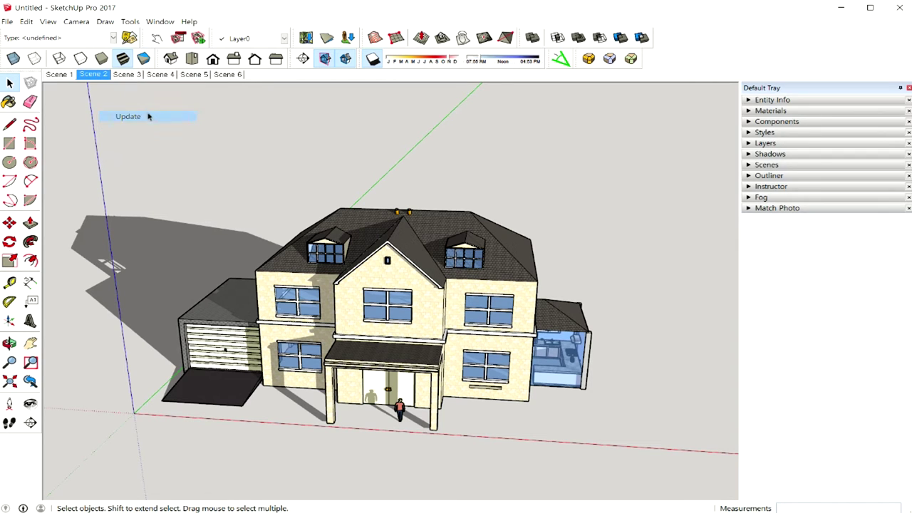
{"action": "left_click", "coordinate": [132, 76]}
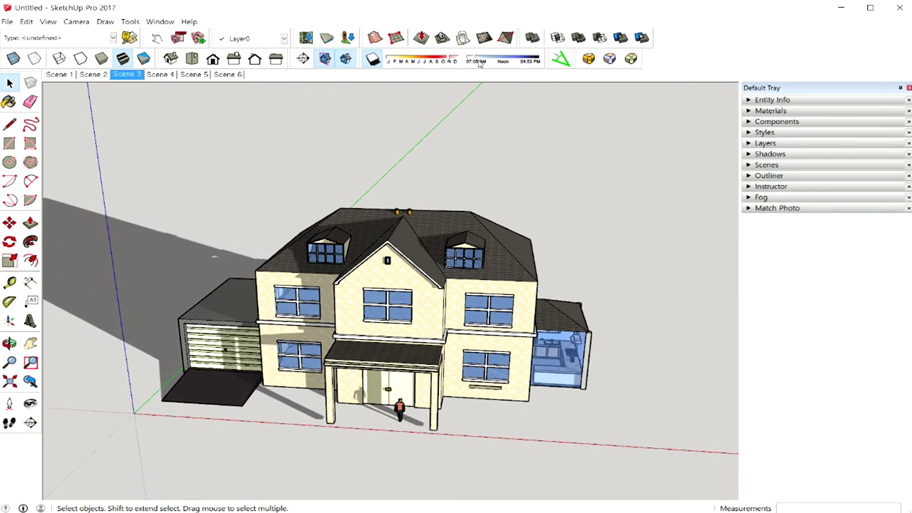
{"action": "left_click_drag", "start_coordinate": [477, 62], "coordinate": [497, 61]}
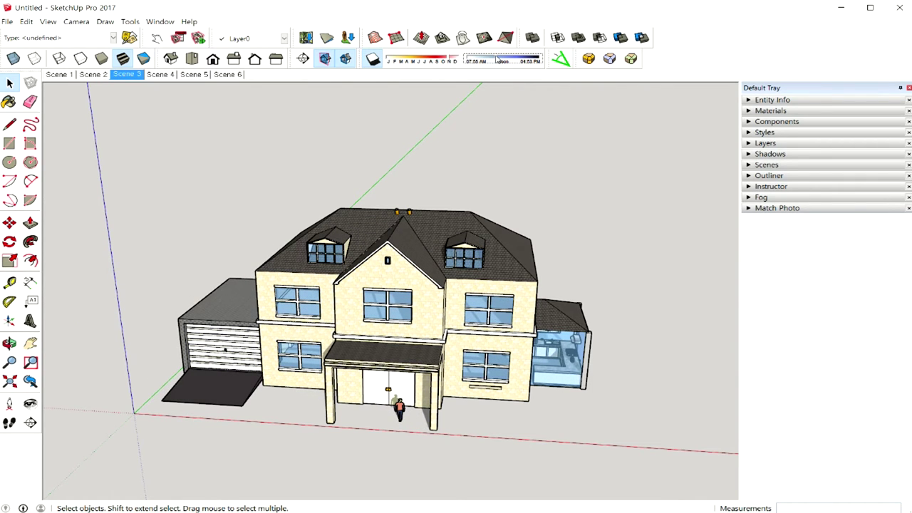
{"action": "right_click", "coordinate": [131, 80]}
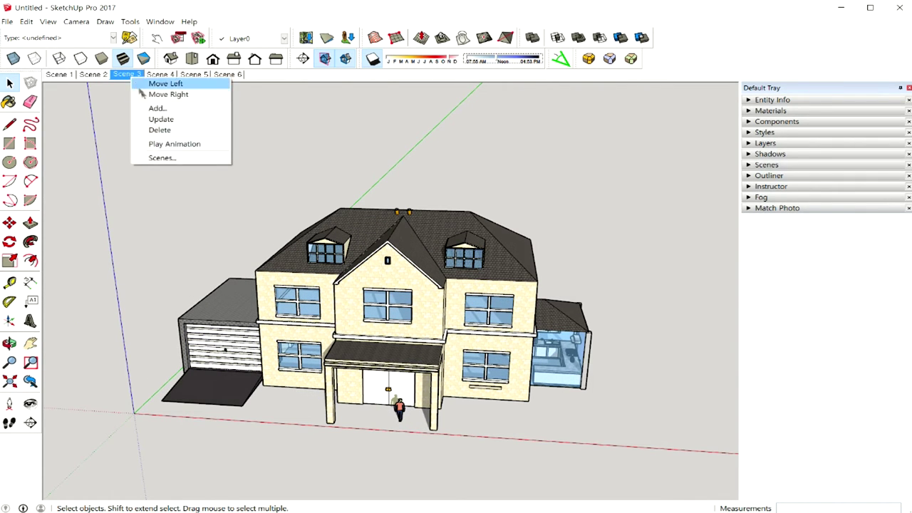
{"action": "left_click", "coordinate": [176, 119]}
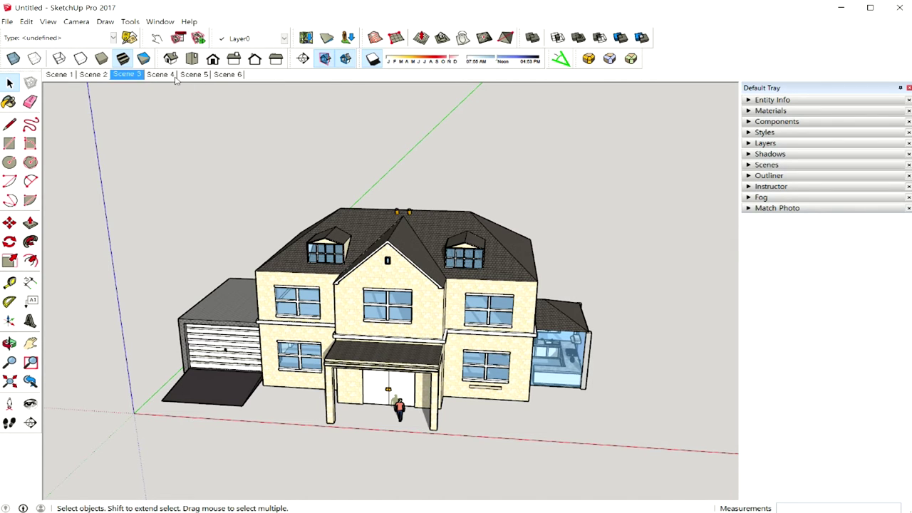
Update Scenes 4 and 5 with later shadow times and re-save Scene 6's current lighting.
{"action": "left_click", "coordinate": [169, 75]}
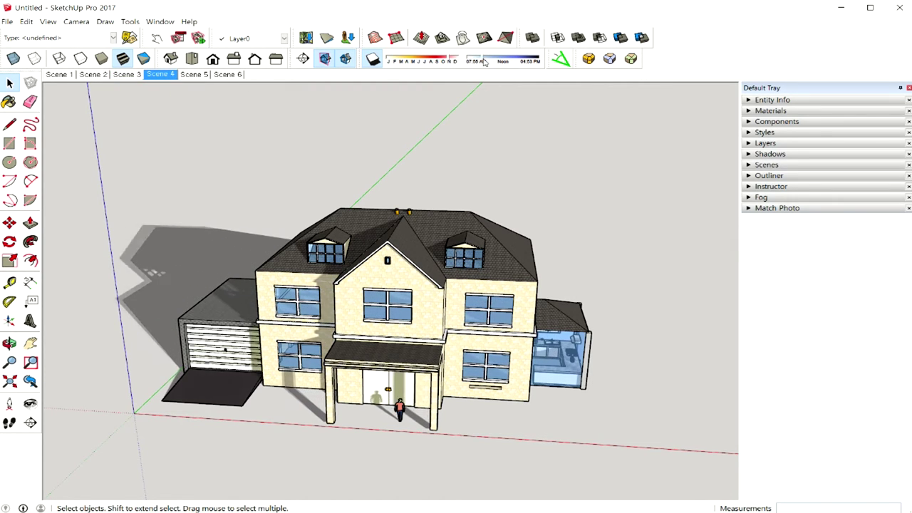
{"action": "left_click_drag", "start_coordinate": [484, 63], "coordinate": [505, 61]}
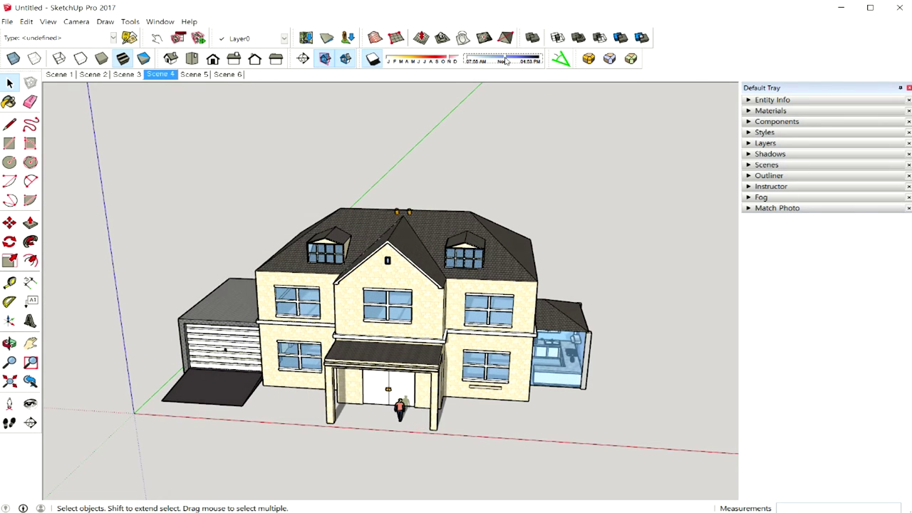
{"action": "right_click", "coordinate": [170, 80]}
{"action": "left_click", "coordinate": [207, 117]}
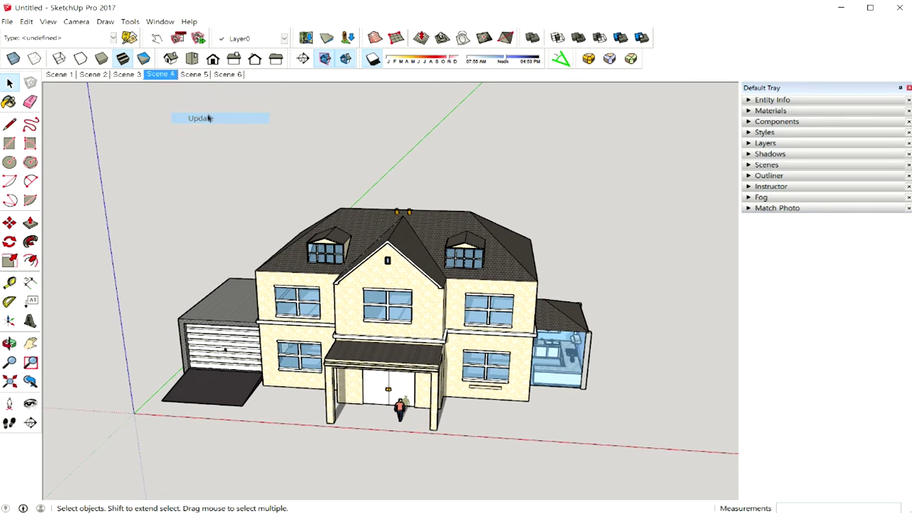
{"action": "left_click", "coordinate": [196, 75]}
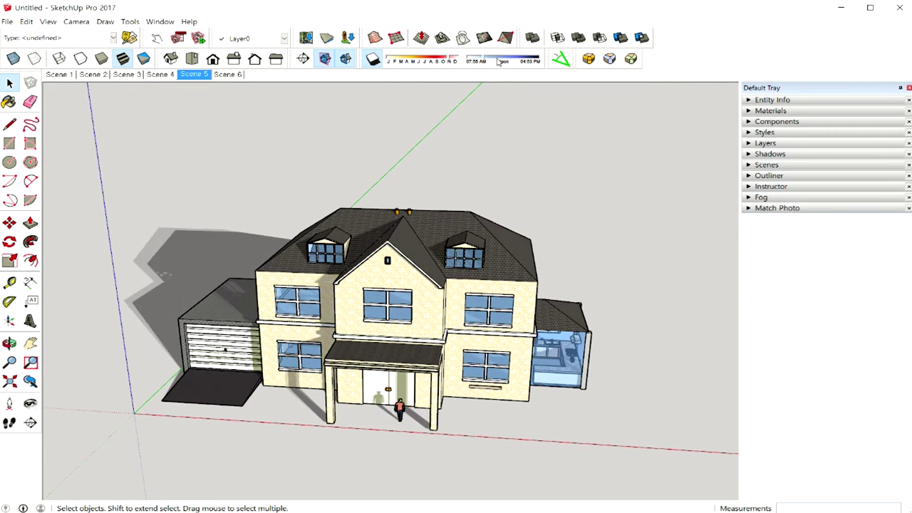
{"action": "left_click_drag", "start_coordinate": [475, 61], "coordinate": [525, 60]}
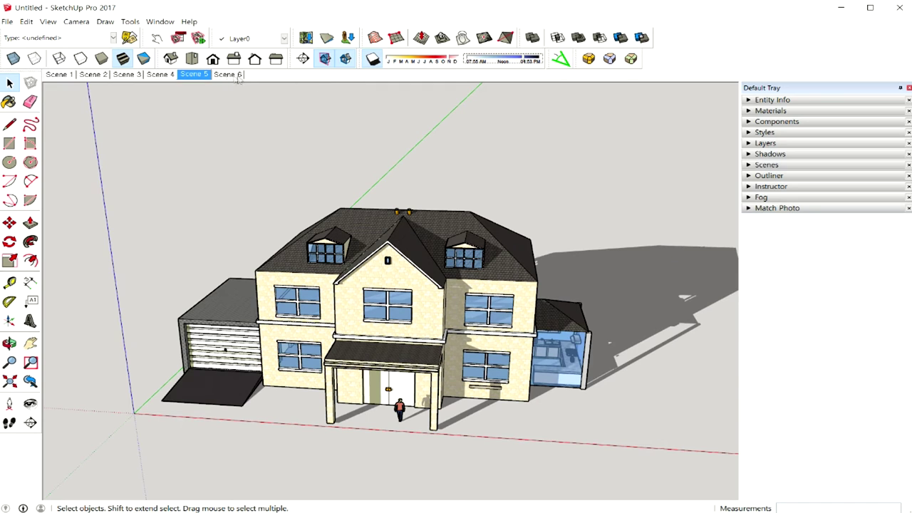
{"action": "right_click", "coordinate": [205, 75]}
{"action": "left_click", "coordinate": [253, 115]}
{"action": "left_click", "coordinate": [239, 77]}
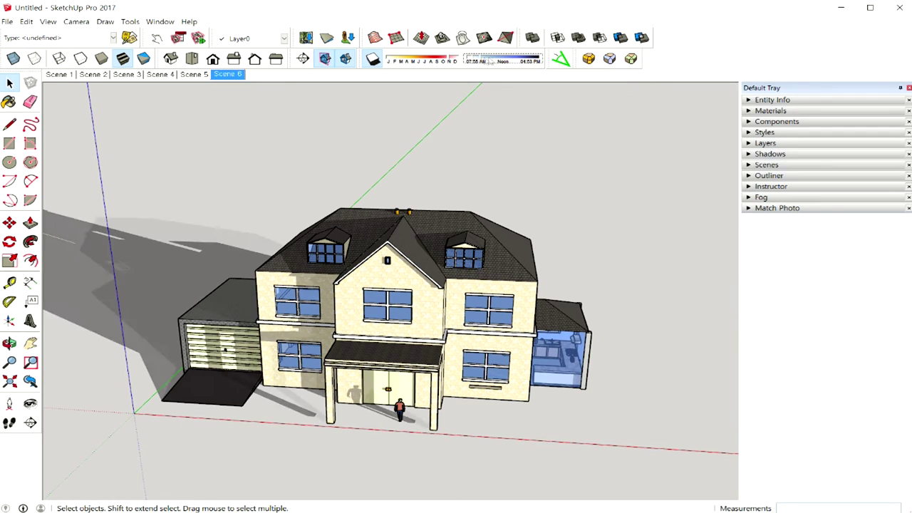
{"action": "right_click", "coordinate": [241, 82]}
{"action": "left_click", "coordinate": [292, 119]}
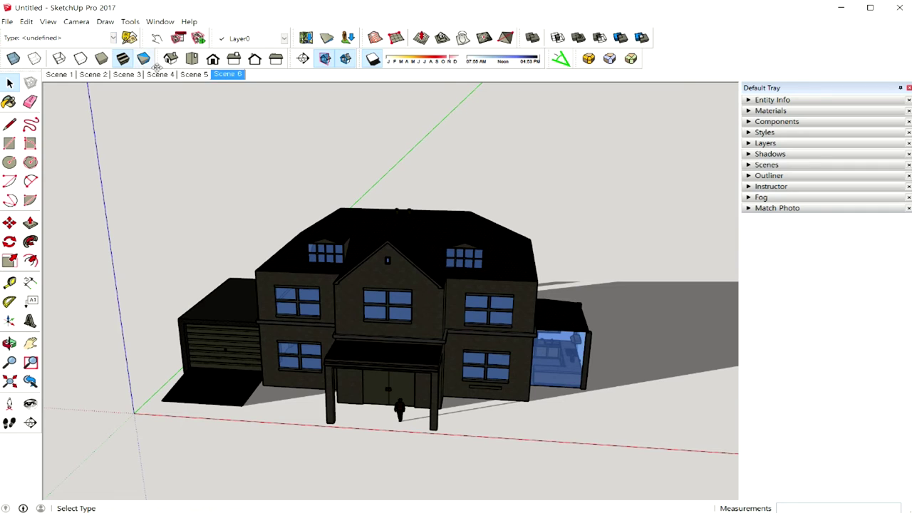
Review the 2-second transitions and 0-second delay in Model Info, then play the scene animation.
{"action": "left_click", "coordinate": [51, 21]}
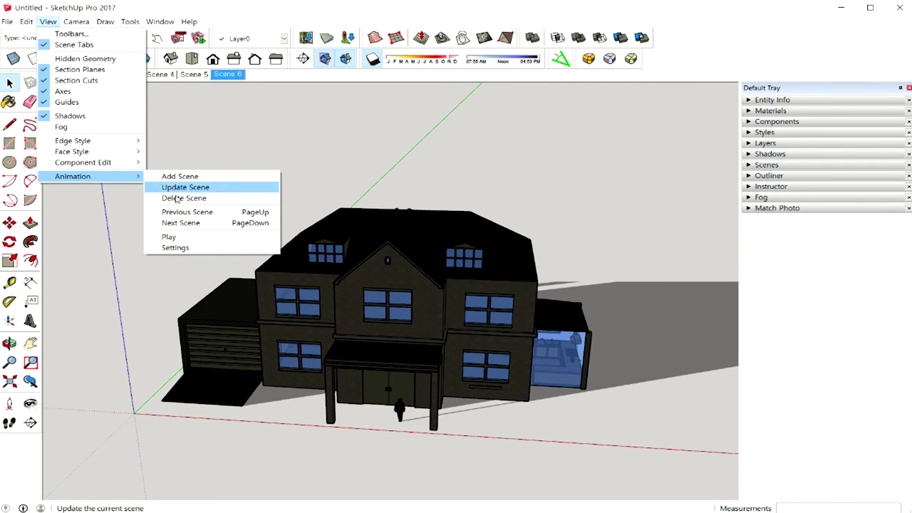
{"action": "left_click", "coordinate": [207, 247]}
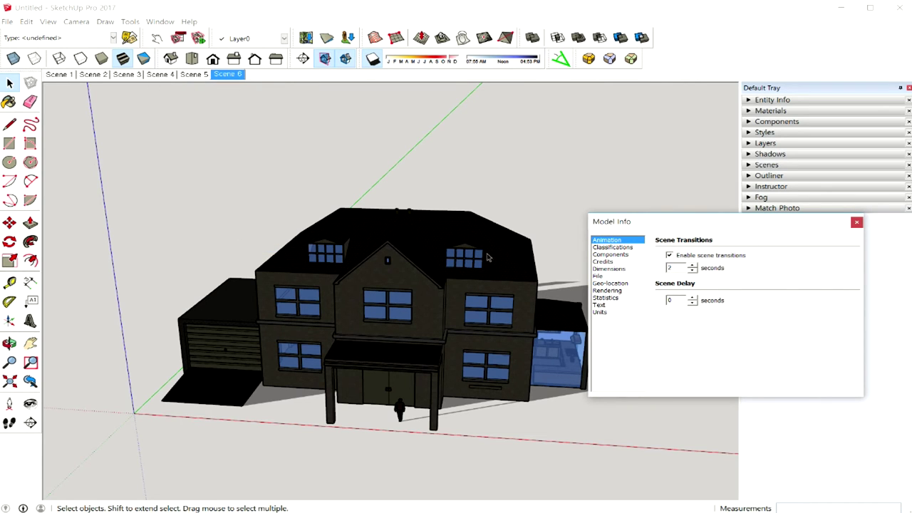
{"action": "left_click_drag", "start_coordinate": [703, 224], "coordinate": [770, 219]}
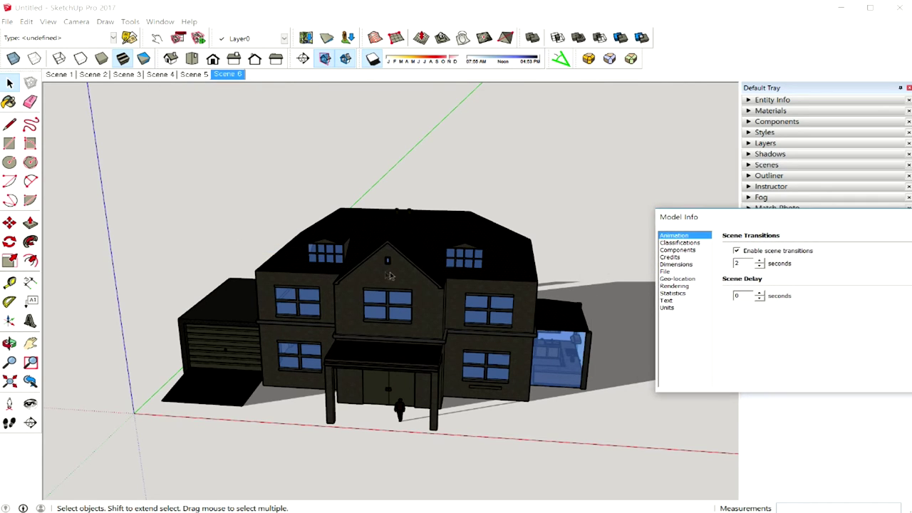
{"action": "right_click", "coordinate": [60, 76]}
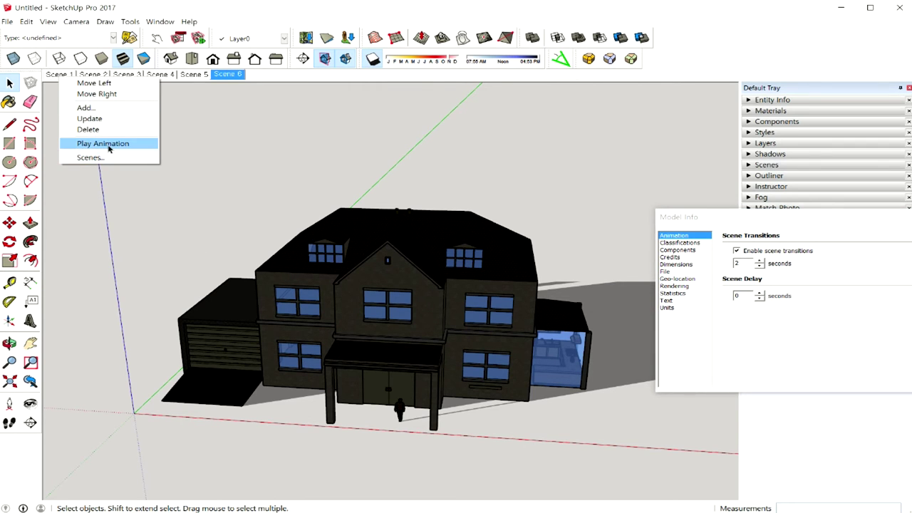
{"action": "left_click", "coordinate": [109, 145]}
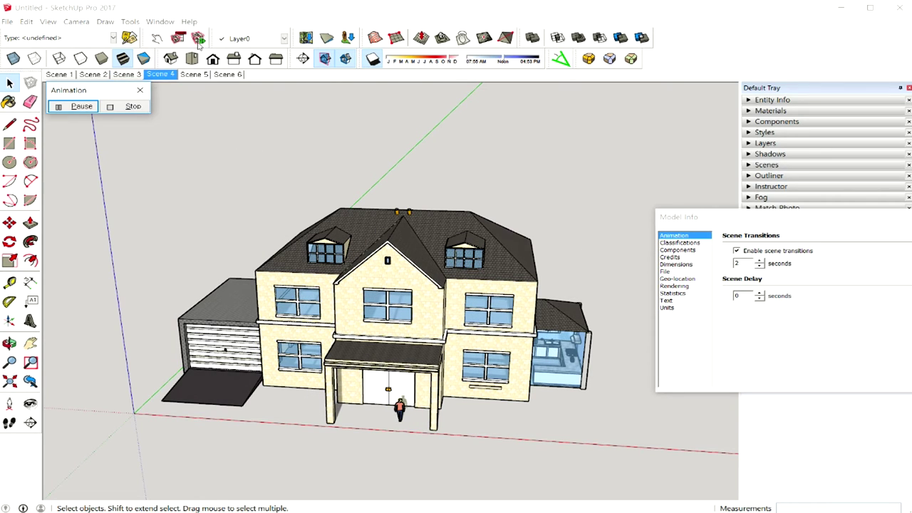
Stop playback, close Model Info, step through Scenes 1 to 4, and open the File menu.
{"action": "left_click", "coordinate": [140, 90]}
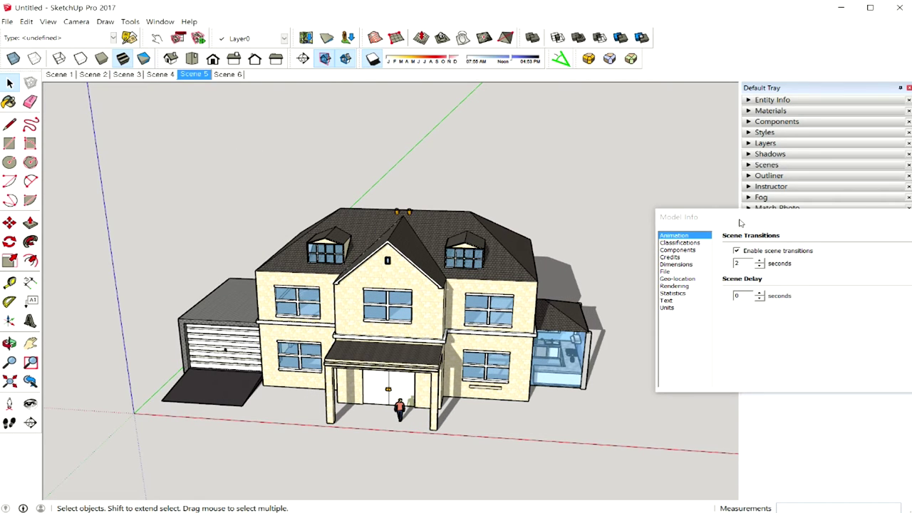
{"action": "left_click_drag", "start_coordinate": [861, 215], "coordinate": [639, 269]}
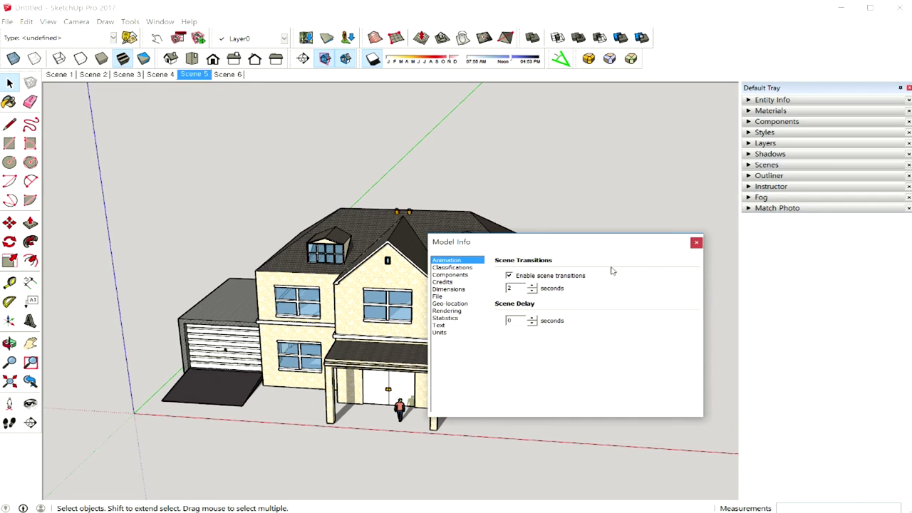
{"action": "left_click", "coordinate": [696, 243]}
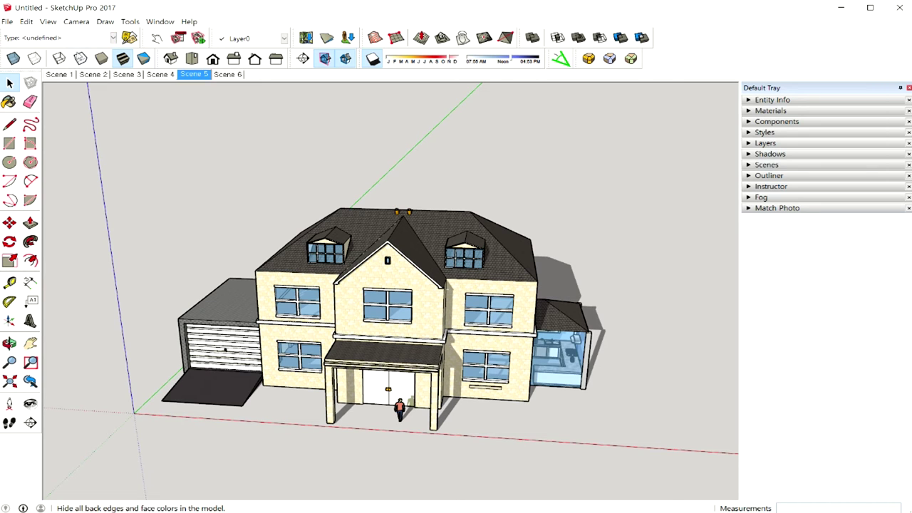
{"action": "left_click", "coordinate": [65, 75]}
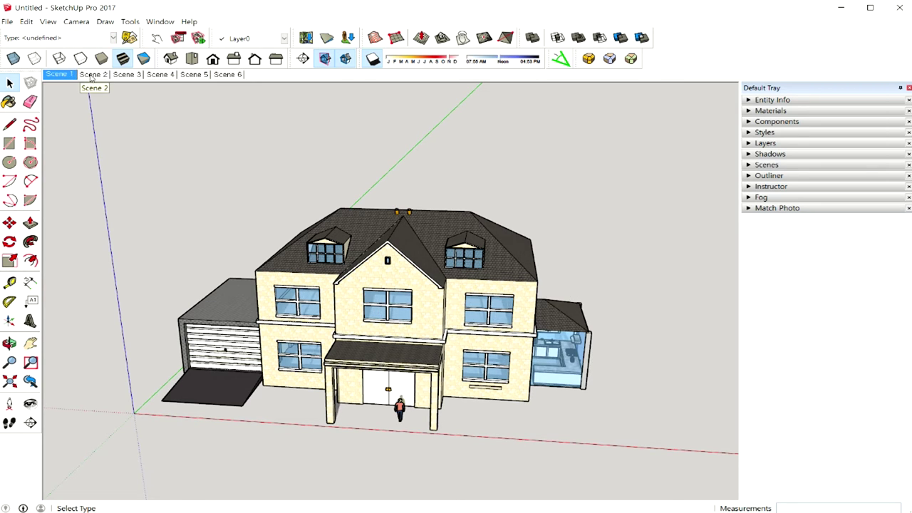
{"action": "left_click", "coordinate": [92, 75]}
{"action": "left_click", "coordinate": [127, 75]}
{"action": "left_click", "coordinate": [160, 74]}
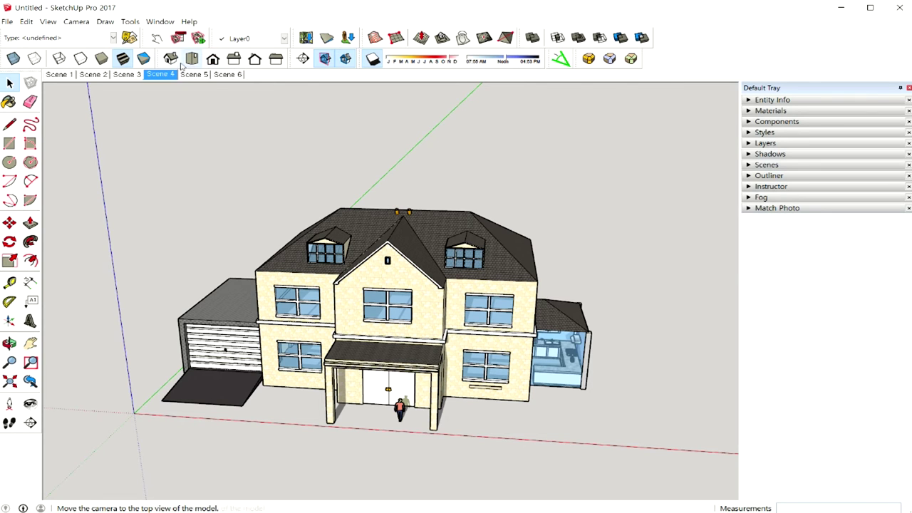
{"action": "left_click", "coordinate": [8, 21]}
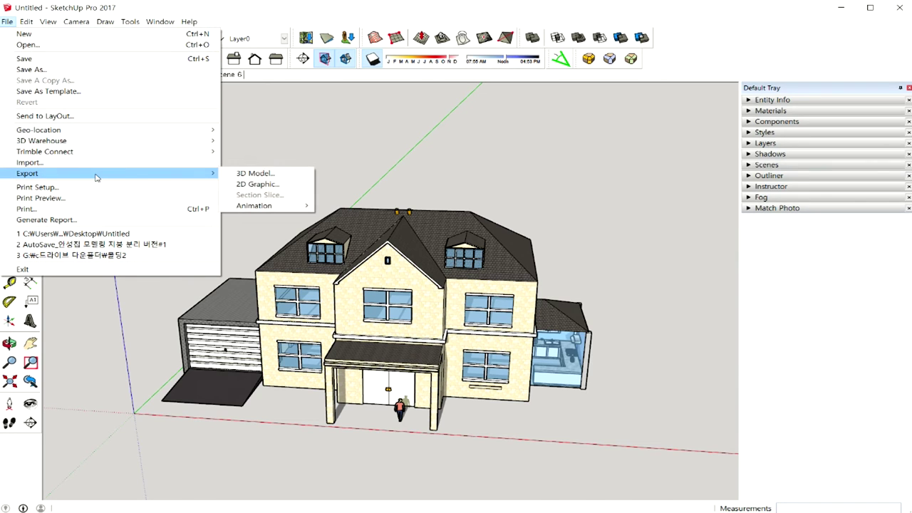
{"action": "mouse_move", "coordinate": [254, 205]}
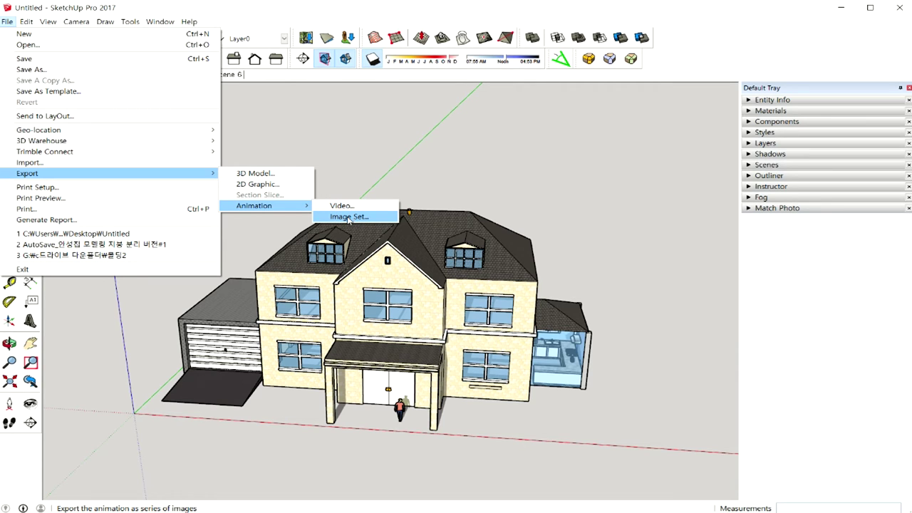
{"action": "left_click", "coordinate": [349, 219]}
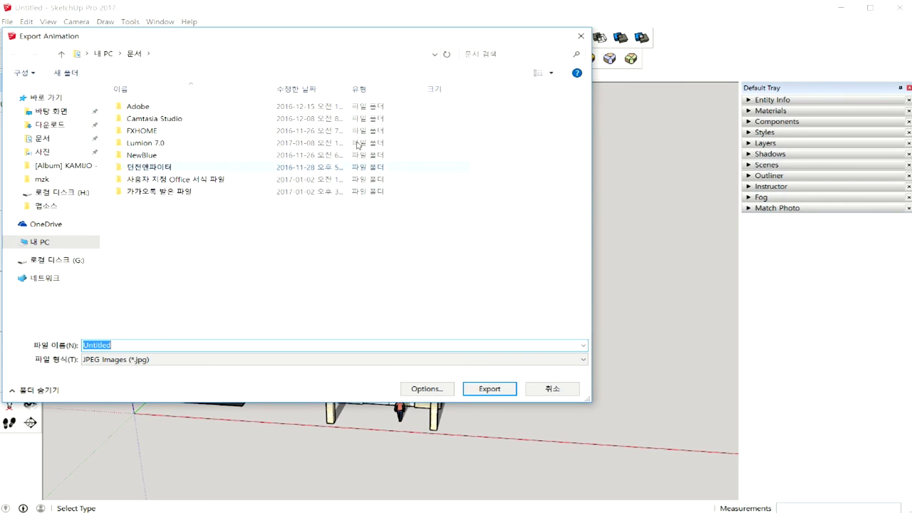
{"action": "left_click_drag", "start_coordinate": [552, 388], "coordinate": [510, 369]}
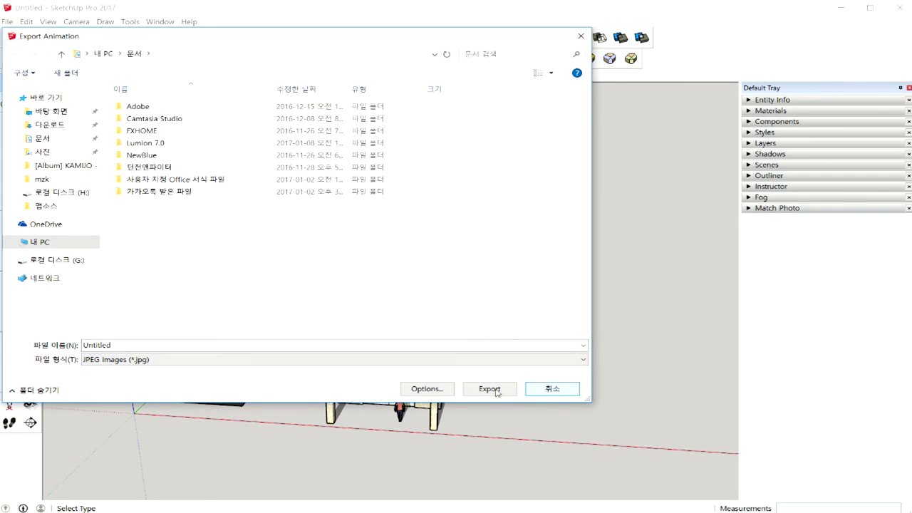
{"action": "left_click", "coordinate": [510, 364]}
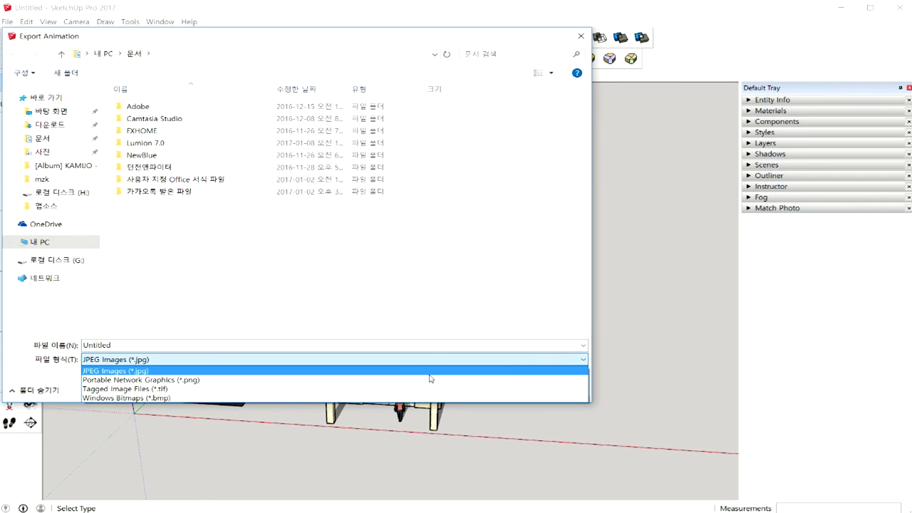
{"action": "left_click", "coordinate": [579, 41]}
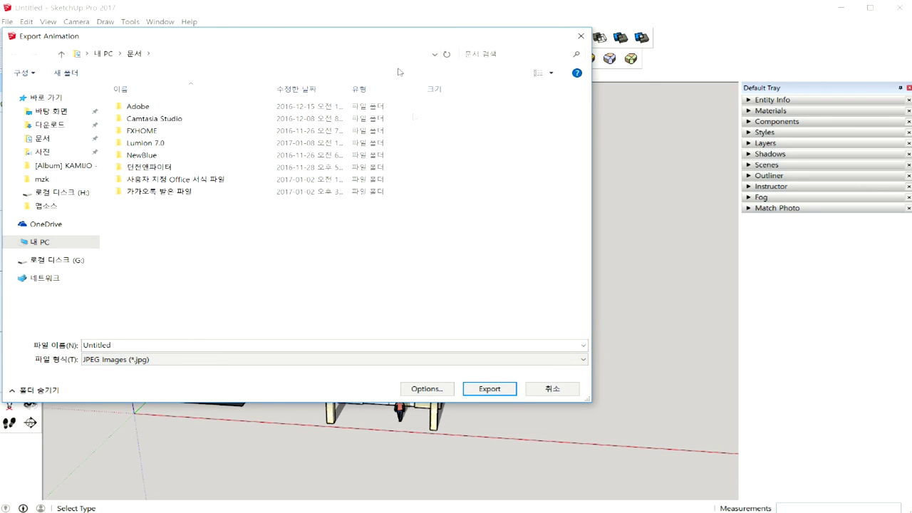
{"action": "left_click", "coordinate": [570, 389]}
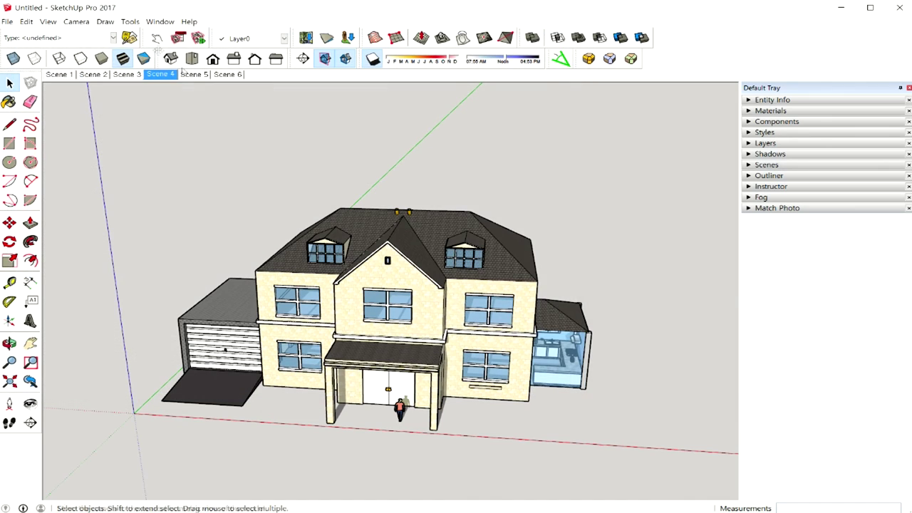
{"action": "left_click", "coordinate": [7, 22]}
{"action": "mouse_move", "coordinate": [28, 173]}
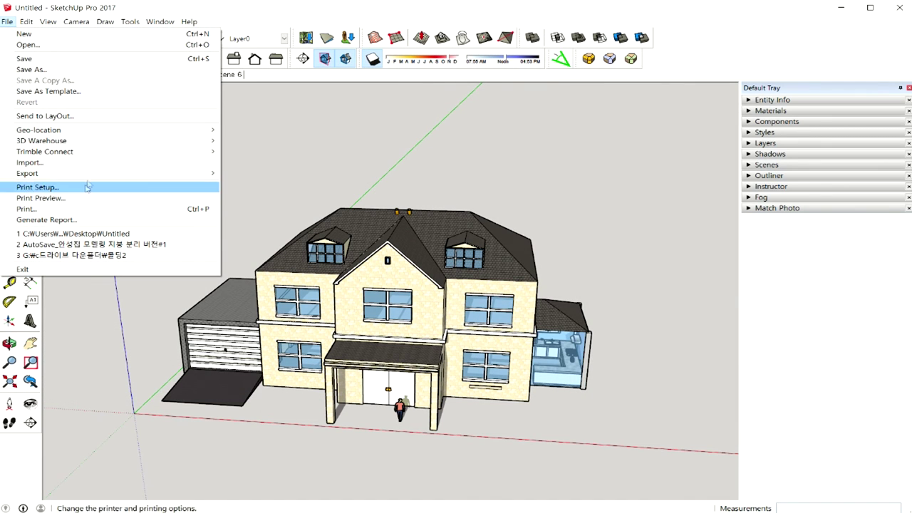
{"action": "left_click", "coordinate": [275, 215]}
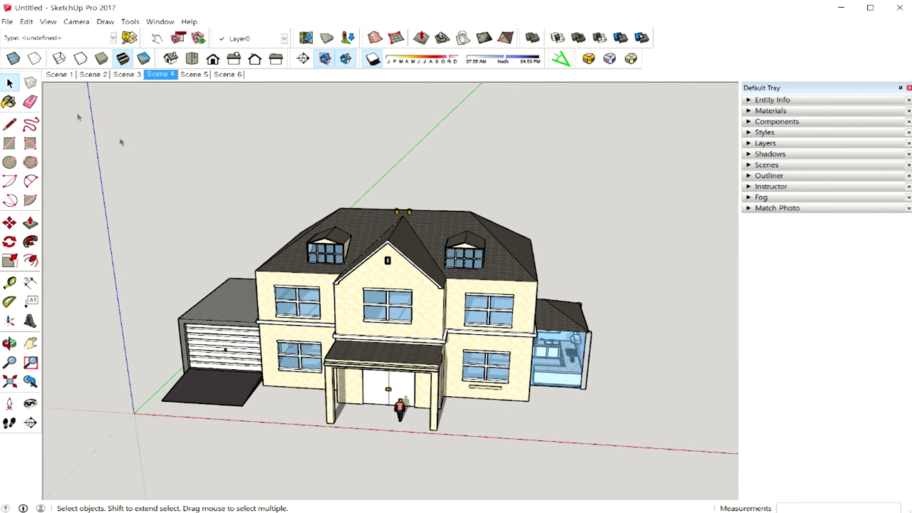
{"action": "left_click", "coordinate": [7, 21]}
{"action": "mouse_move", "coordinate": [28, 174]}
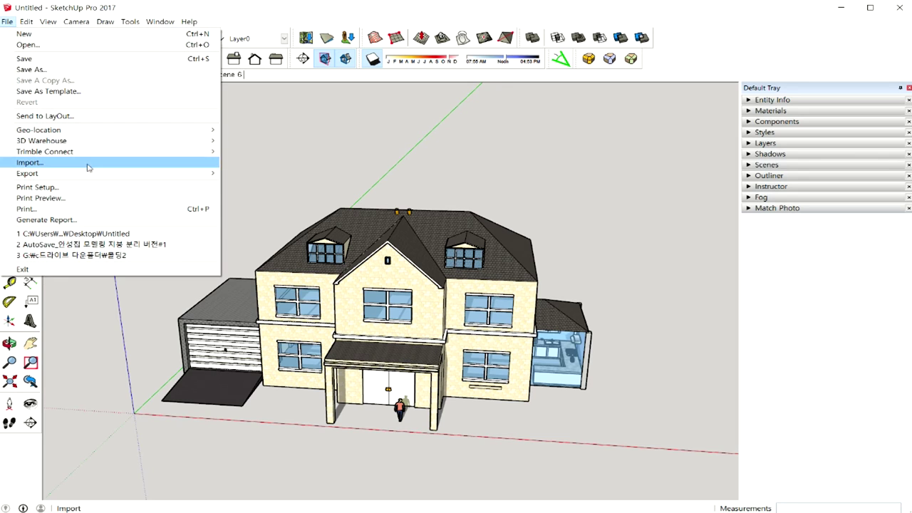
{"action": "mouse_move", "coordinate": [254, 206]}
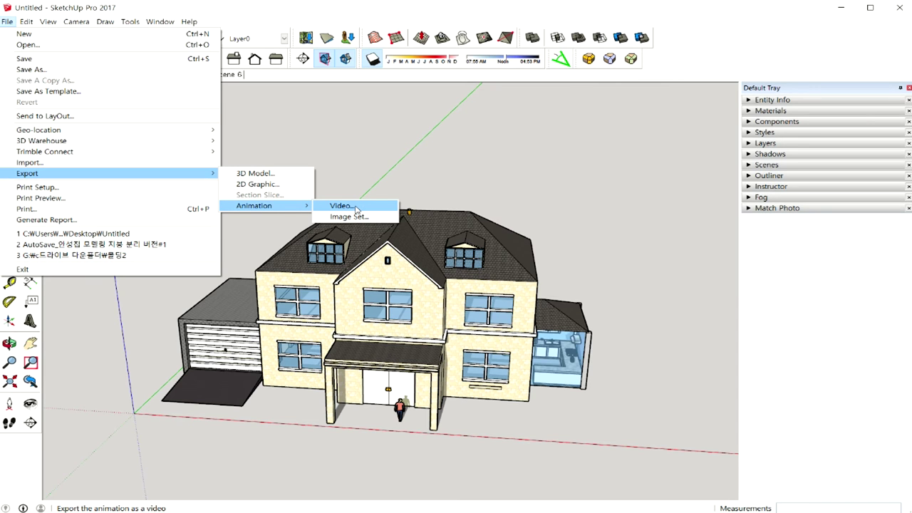
Choose video export and set the frame rate to 30 frames per second in Options.
{"action": "left_click", "coordinate": [356, 209]}
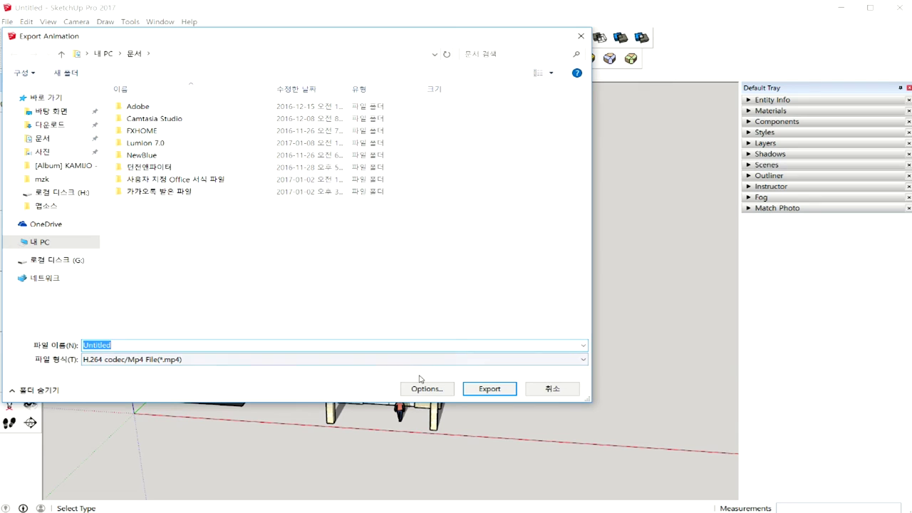
{"action": "left_click", "coordinate": [426, 390]}
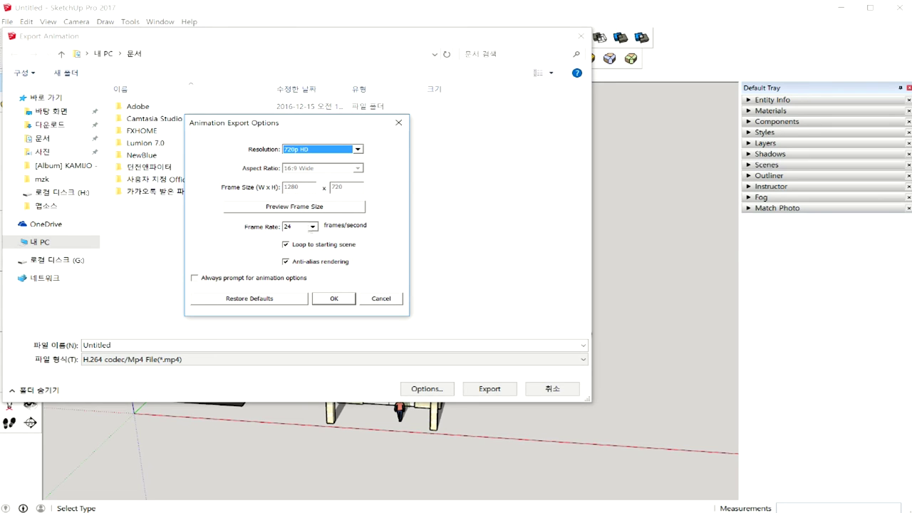
{"action": "left_click", "coordinate": [312, 227]}
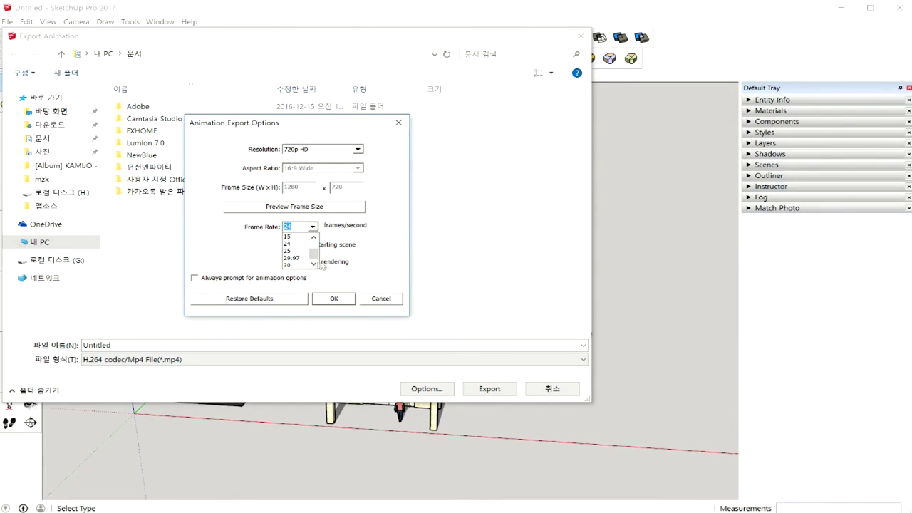
{"action": "left_click", "coordinate": [294, 264]}
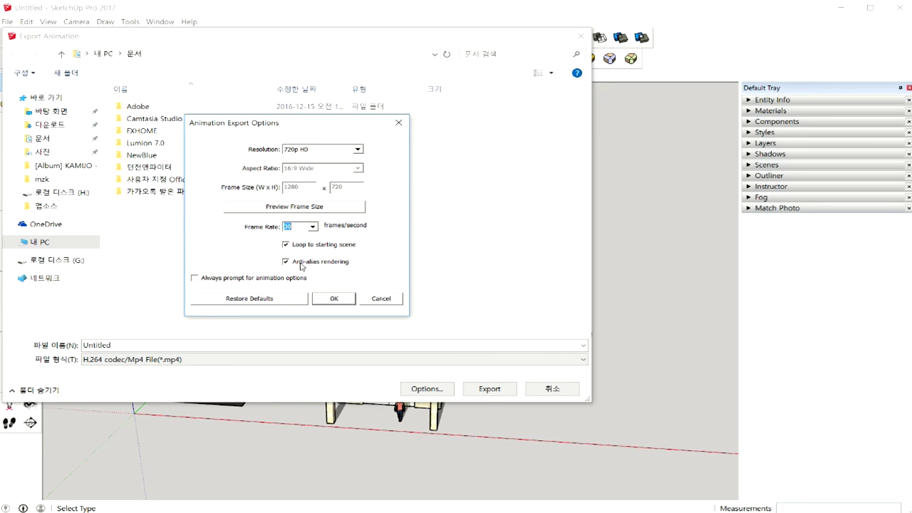
{"action": "left_click", "coordinate": [335, 299]}
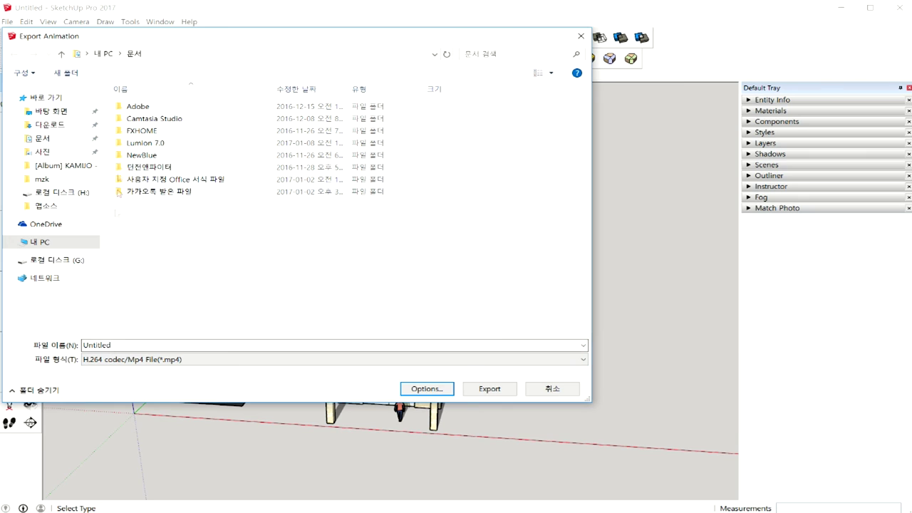
Keep the H.264 MP4 format, pick the Desktop folder, and export the video.
{"action": "left_click", "coordinate": [267, 359]}
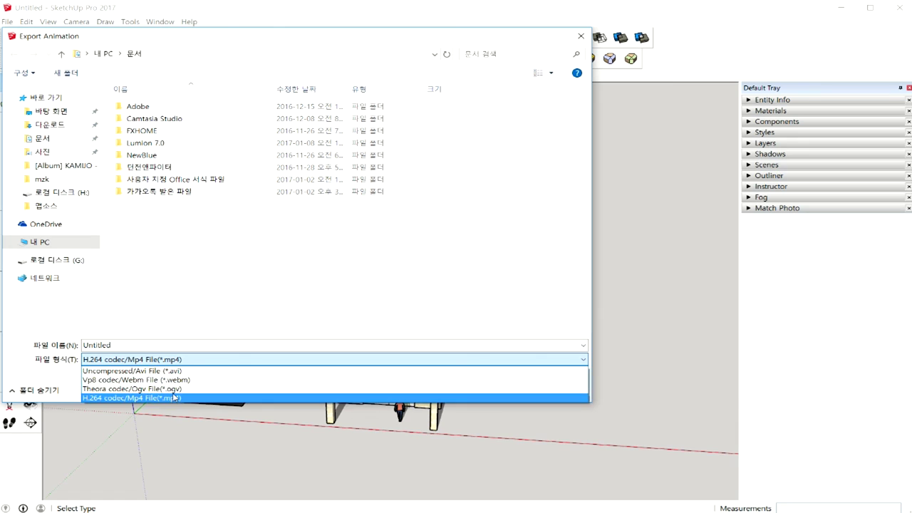
{"action": "left_click", "coordinate": [174, 397]}
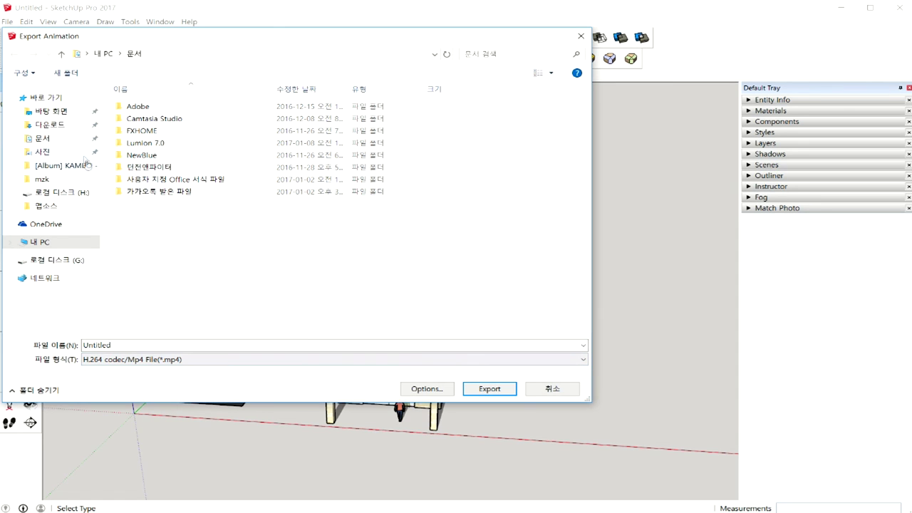
{"action": "left_click", "coordinate": [69, 114]}
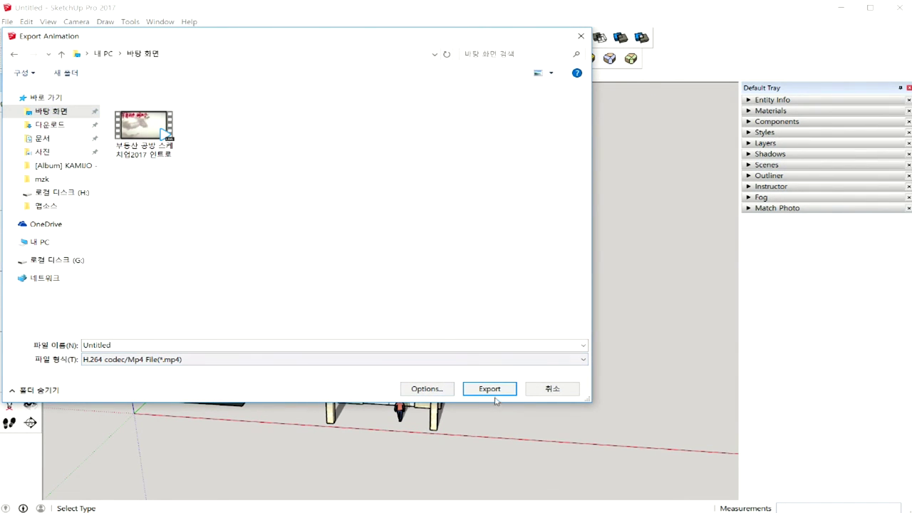
{"action": "left_click", "coordinate": [490, 389]}
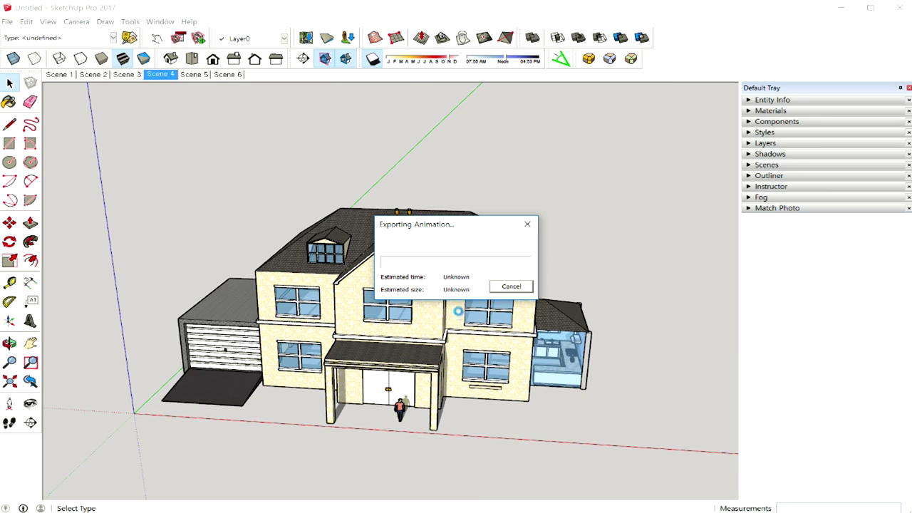